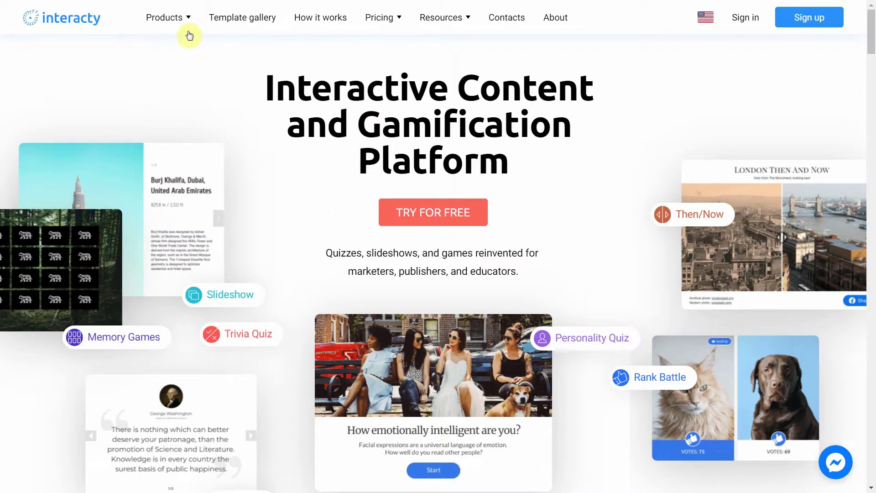
Step: Visit the Personality Quiz Maker page from Products, then go to the sign-in page
{"action": "left_click", "coordinate": [173, 22]}
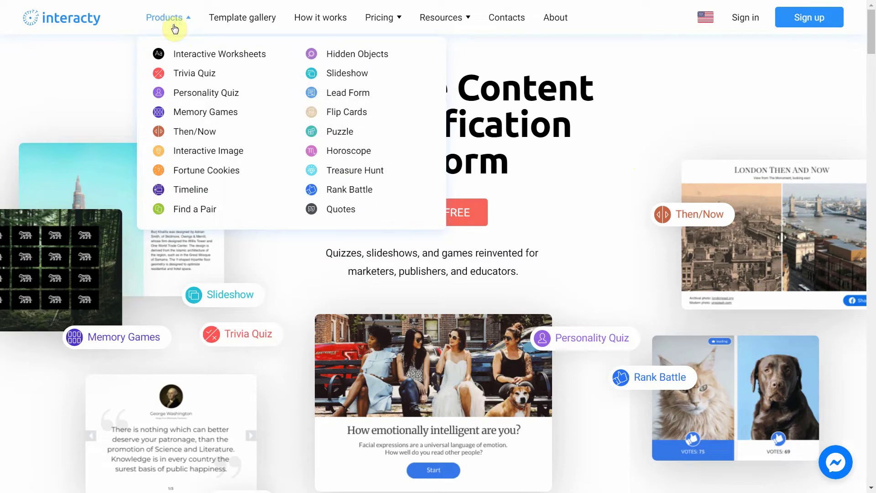
{"action": "left_click", "coordinate": [198, 96]}
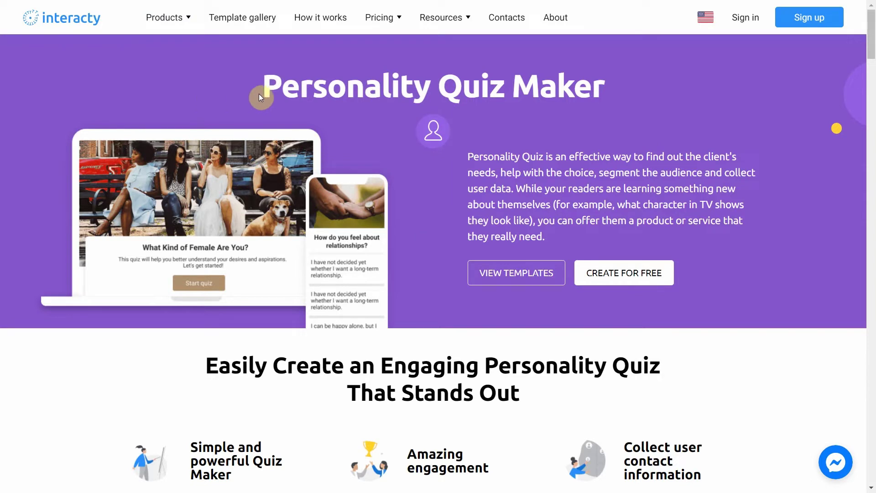
{"action": "left_click", "coordinate": [745, 19]}
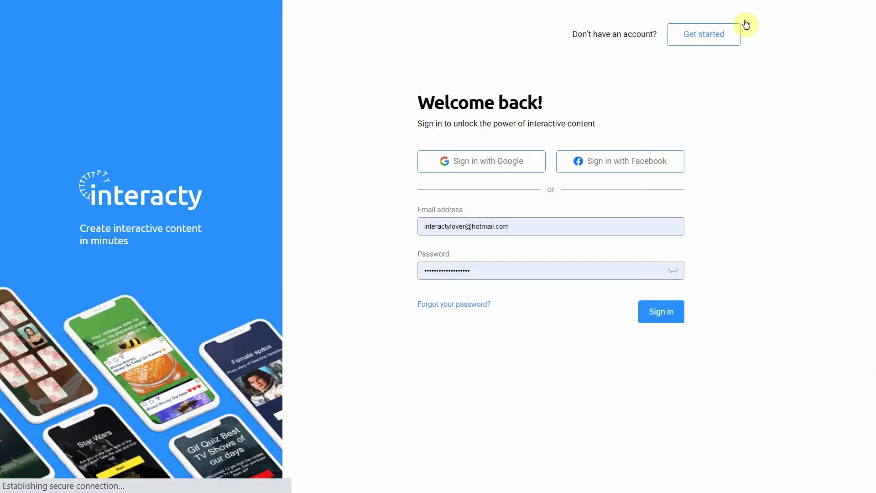
Step: Sign in with the saved credentials and reach the My projects dashboard
{"action": "left_click", "coordinate": [665, 312]}
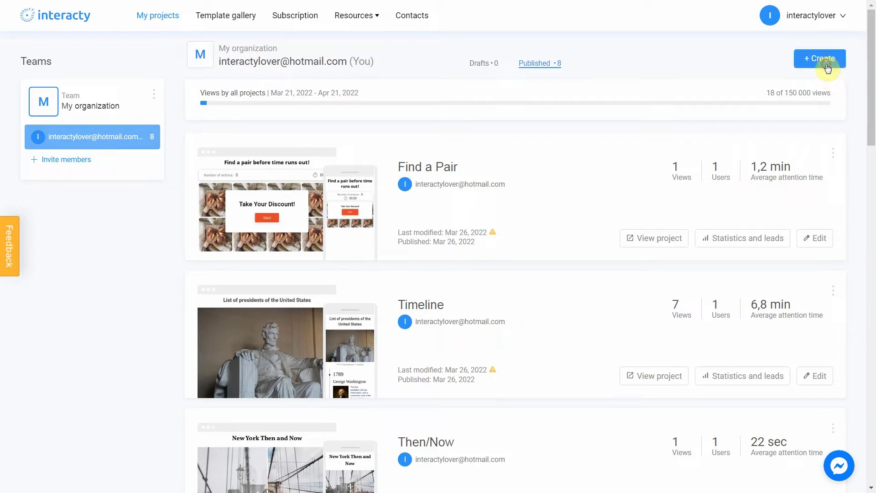
{"action": "left_click", "coordinate": [828, 69]}
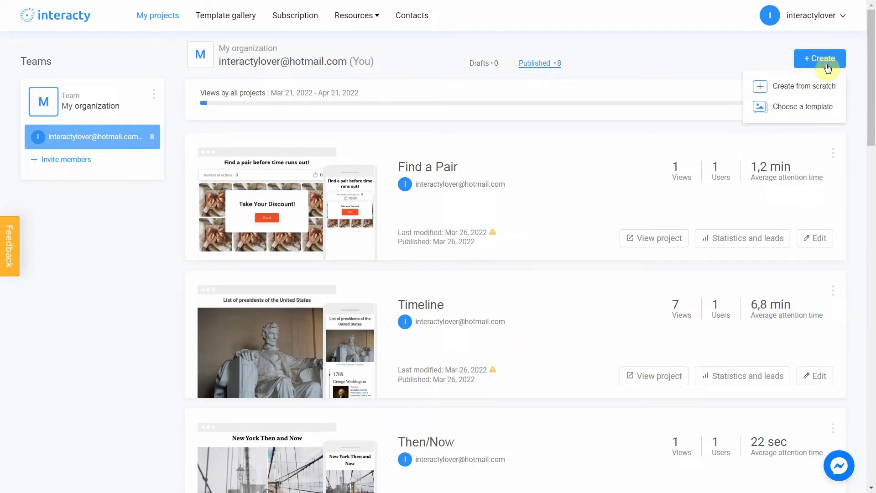
Step: Start a blank project, dismiss both tips, and add a Personality Quiz block from All blocks
{"action": "left_click", "coordinate": [816, 97]}
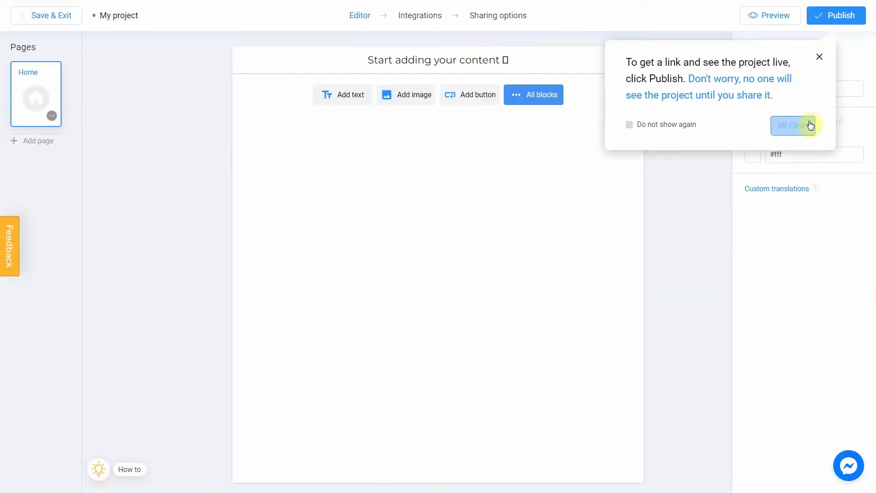
{"action": "left_click", "coordinate": [809, 126]}
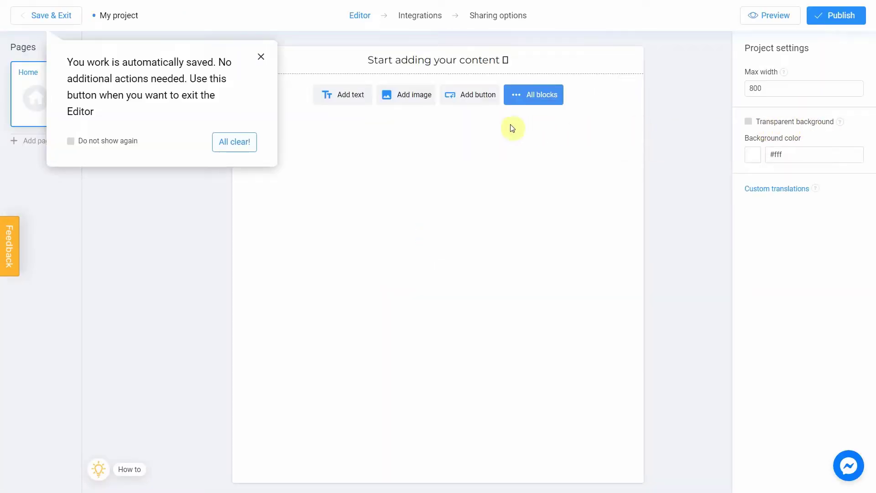
{"action": "left_click", "coordinate": [223, 143]}
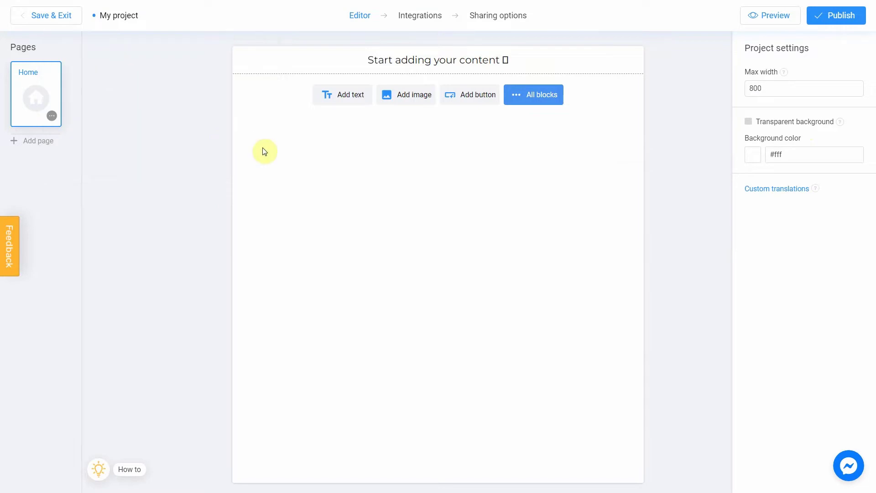
{"action": "left_click", "coordinate": [542, 100]}
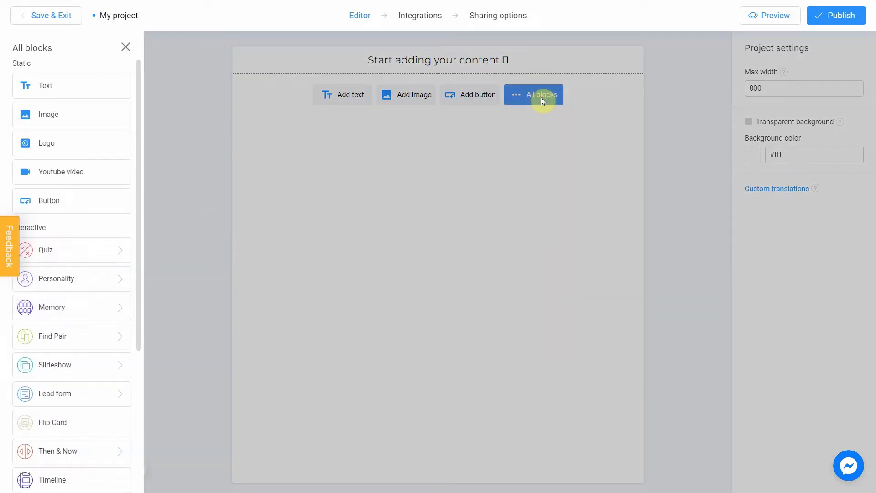
{"action": "left_click", "coordinate": [77, 283]}
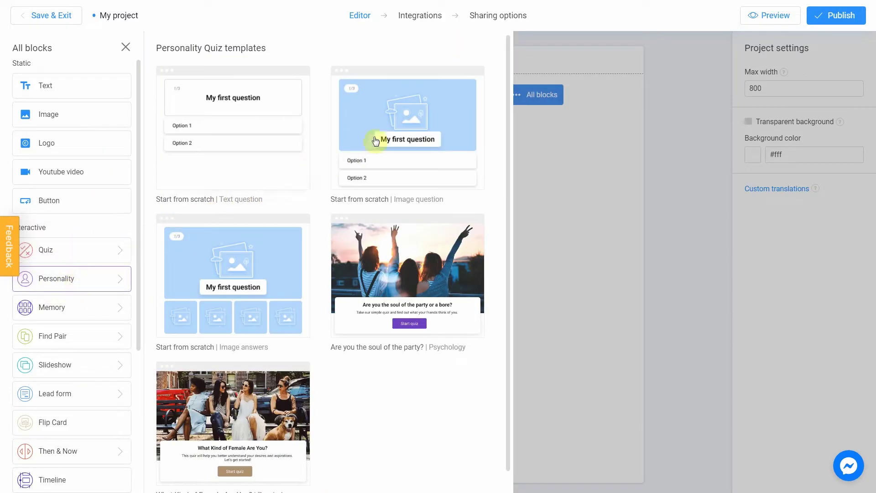
{"action": "left_click", "coordinate": [410, 156]}
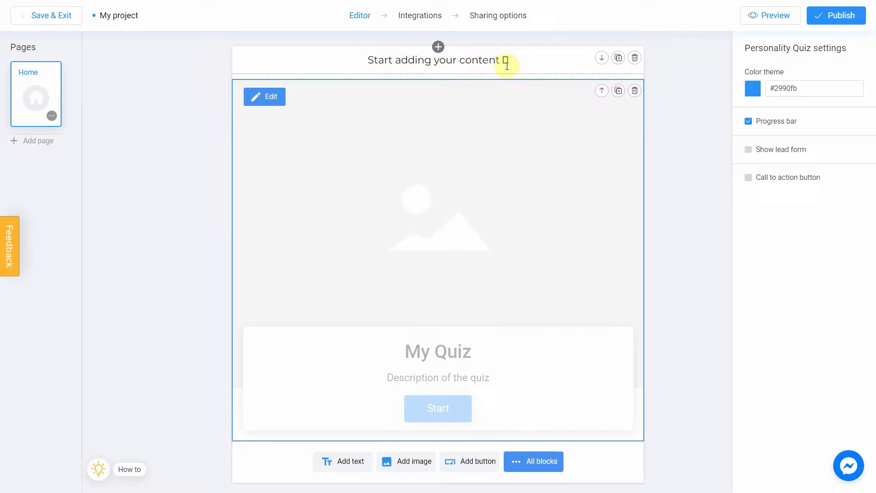
Step: Delete the 'Start adding your content' header block above the quiz
{"action": "left_click", "coordinate": [634, 58]}
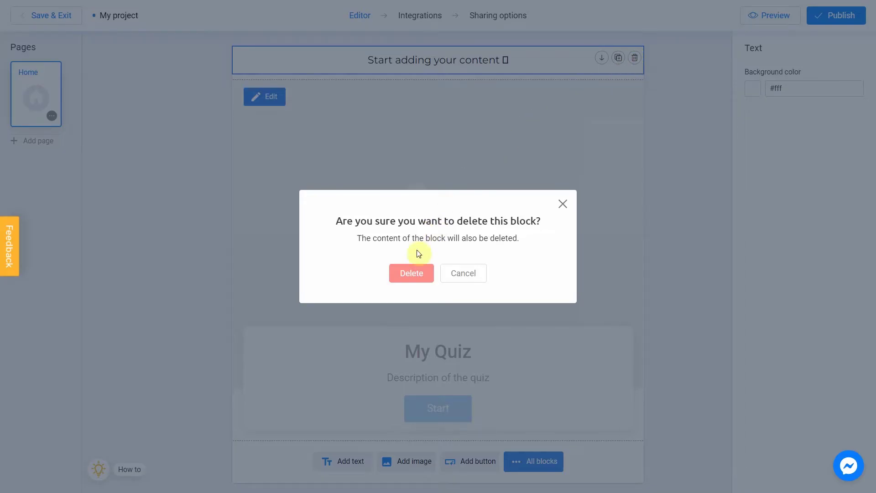
{"action": "left_click", "coordinate": [409, 275]}
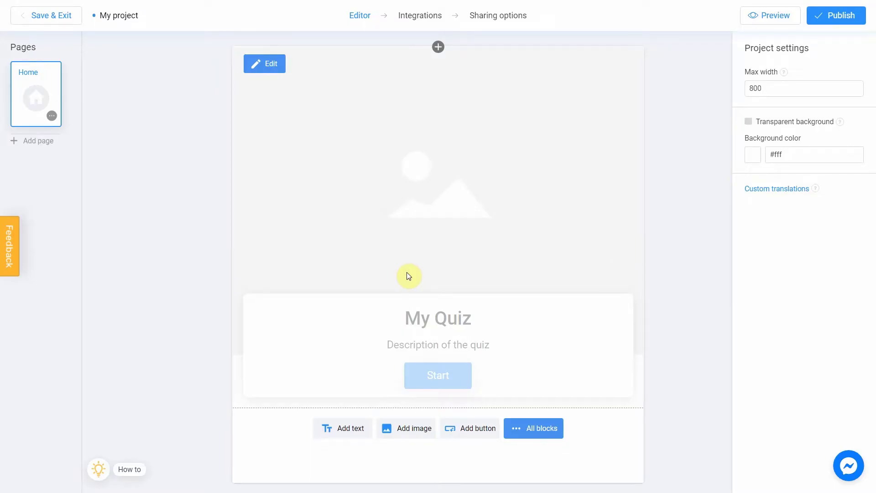
{"action": "left_click", "coordinate": [276, 67]}
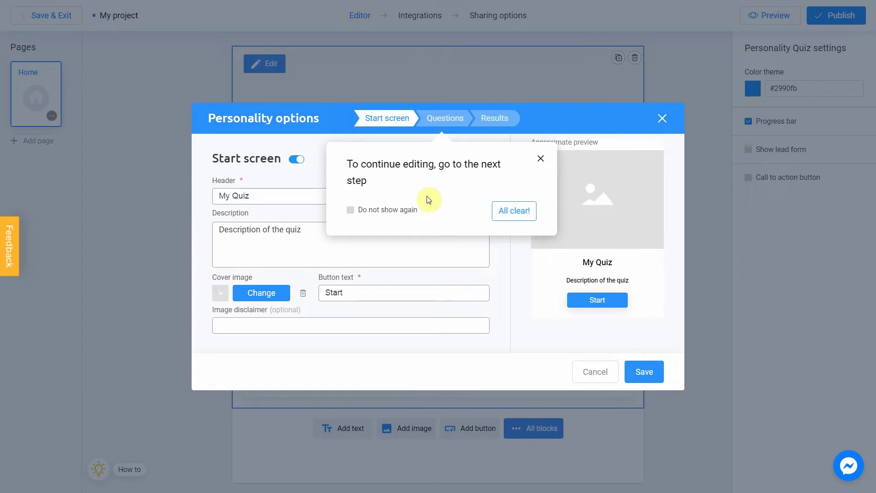
Step: Replace 'My Quiz' with 'What Country Matches You The Best?' and description 'Find your best place for live'
{"action": "left_click", "coordinate": [502, 218]}
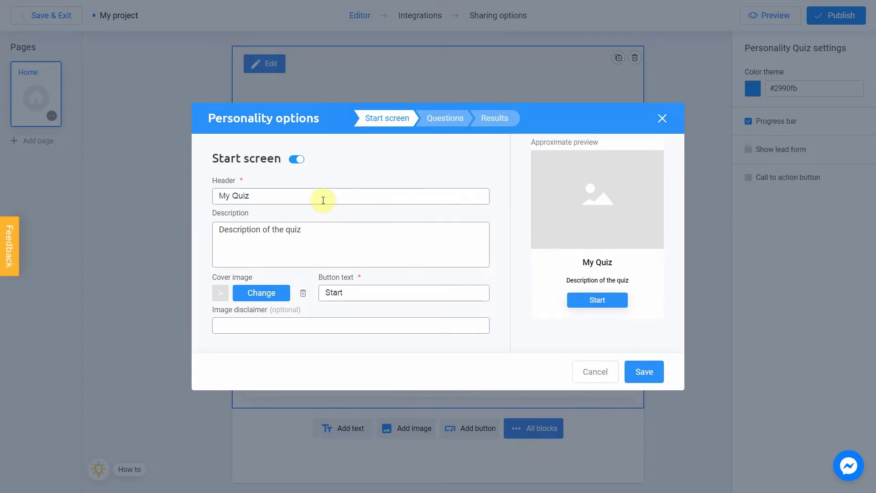
{"action": "left_click_drag", "start_coordinate": [281, 197], "coordinate": [208, 206]}
{"action": "type", "text": "Wh"}
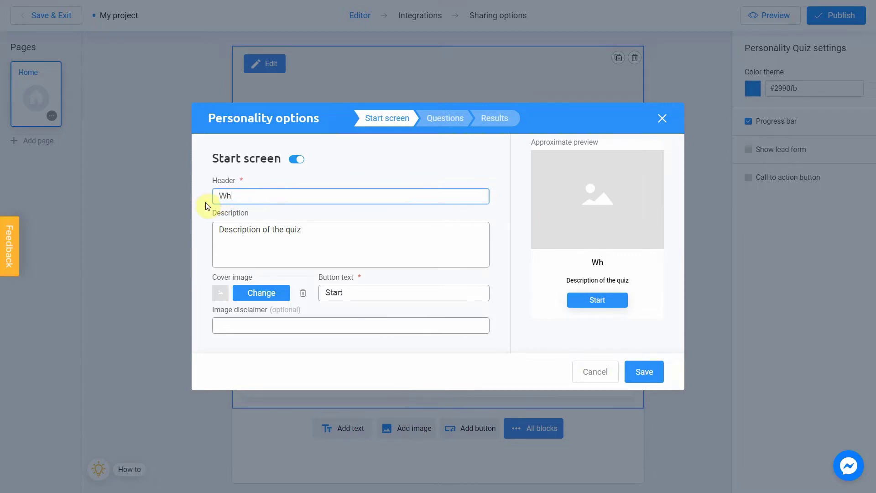
{"action": "type", "text": "at Country Matches You The Best?"}
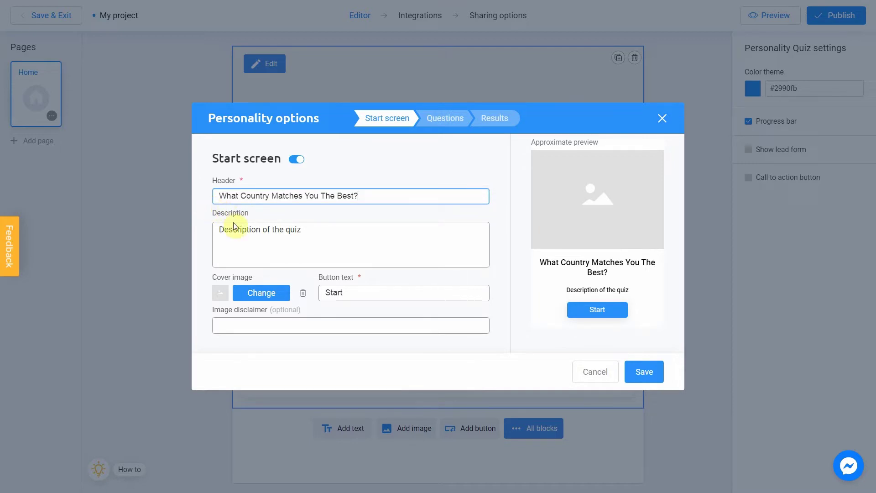
{"action": "left_click_drag", "start_coordinate": [316, 236], "coordinate": [215, 233]}
{"action": "type", "text": "F"}
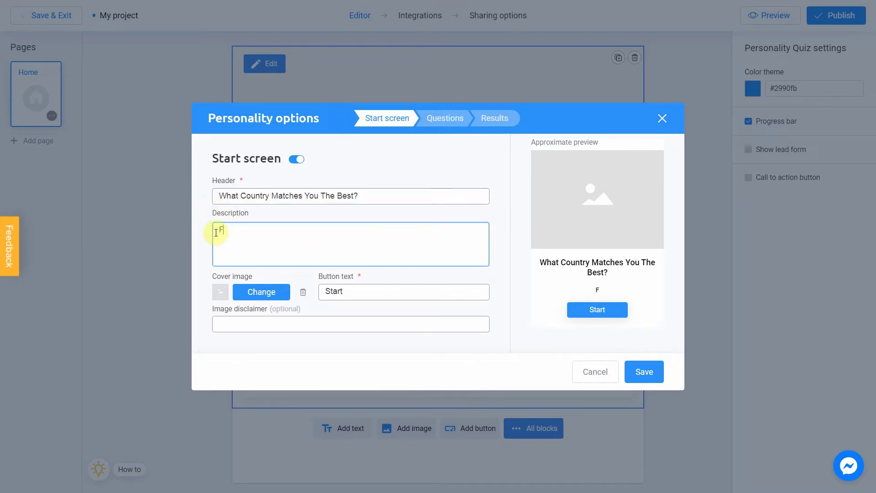
{"action": "type", "text": "ind your best place for live"}
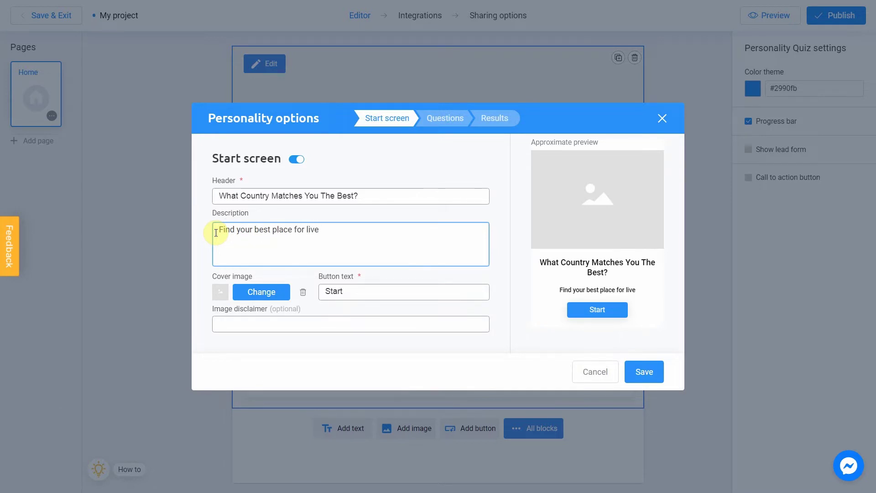
Step: Set the start-screen cover to the Unsplash map-on-dashboard photo found by searching 'map'
{"action": "left_click", "coordinate": [259, 296]}
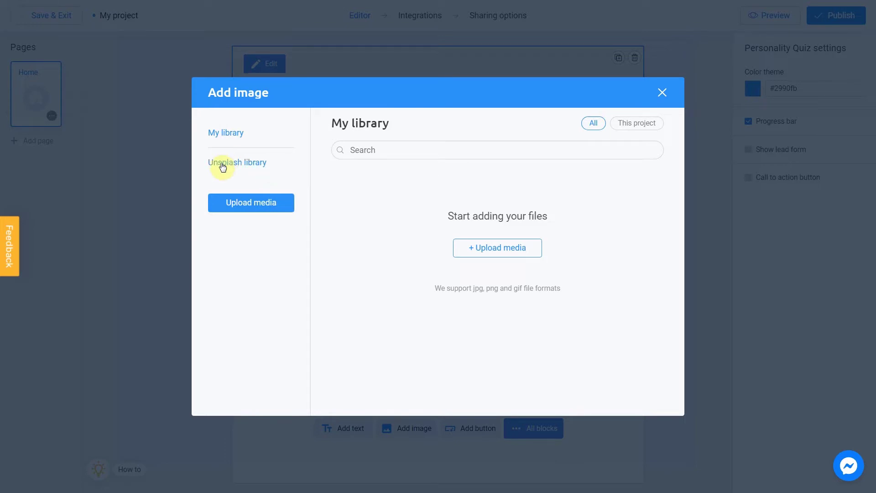
{"action": "left_click", "coordinate": [249, 167]}
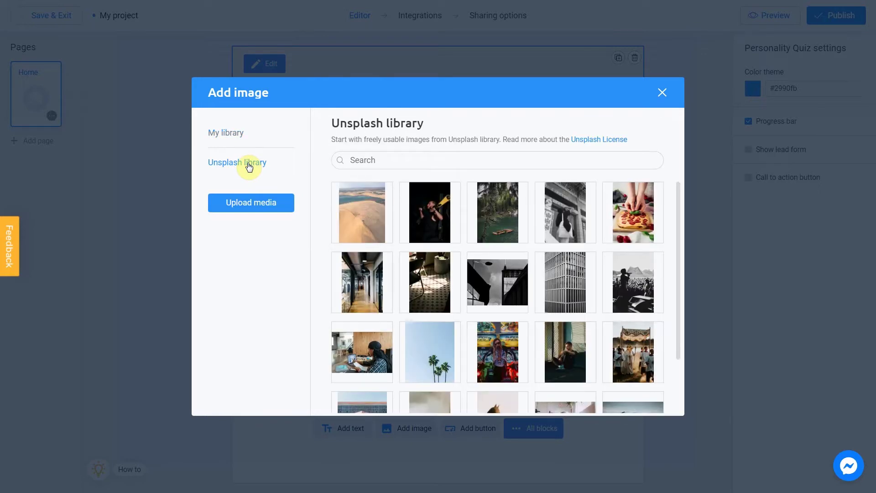
{"action": "left_click", "coordinate": [413, 160]}
{"action": "type", "text": "map"}
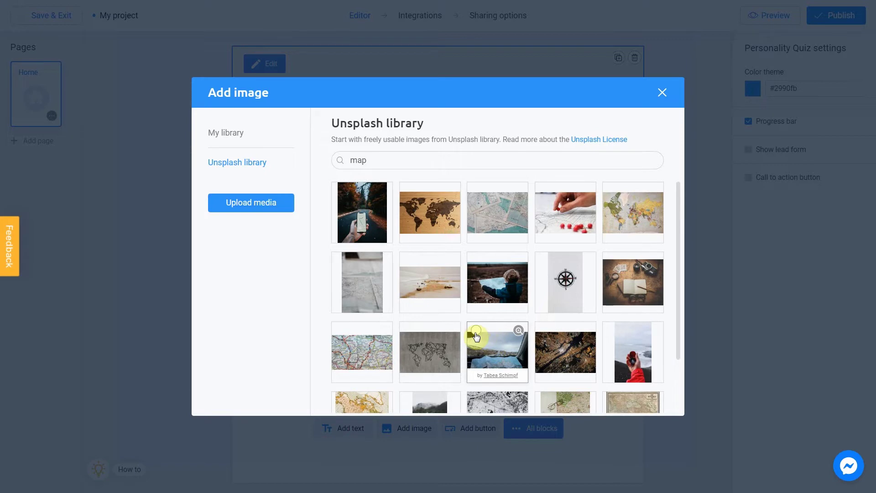
{"action": "left_click", "coordinate": [476, 336]}
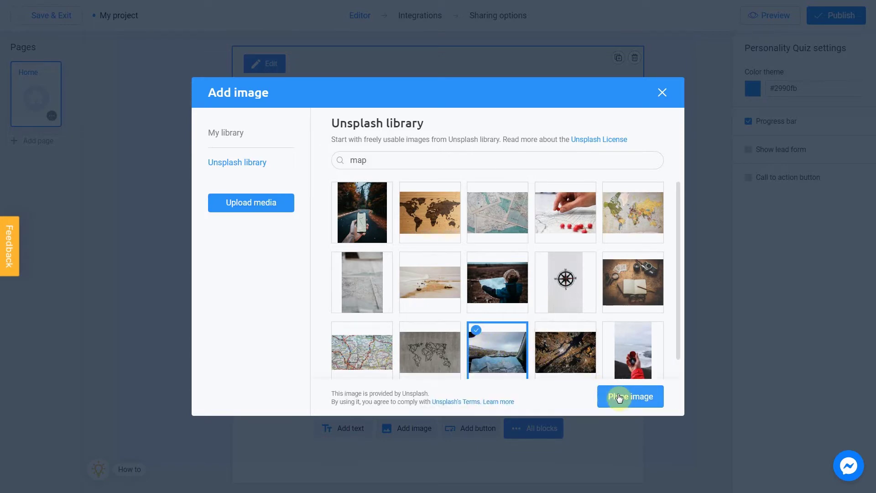
{"action": "left_click", "coordinate": [619, 397]}
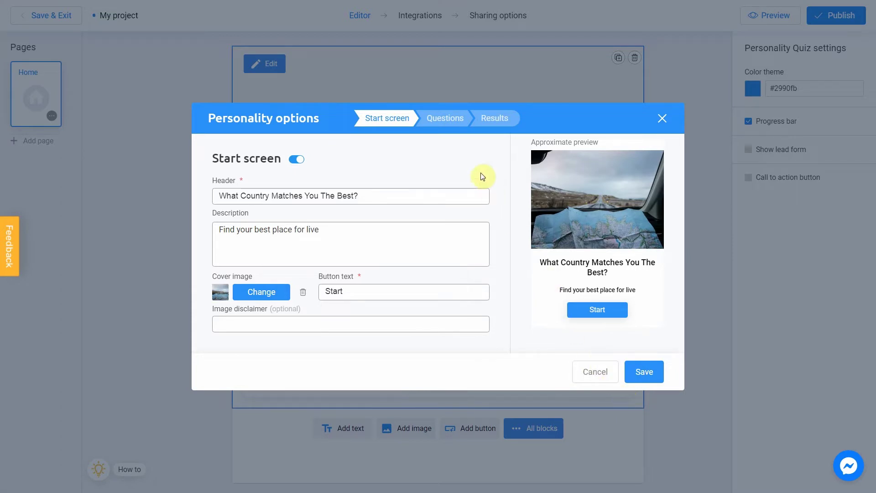
Step: Change Question 1's text to 'What language do you like the most?'
{"action": "left_click", "coordinate": [450, 122]}
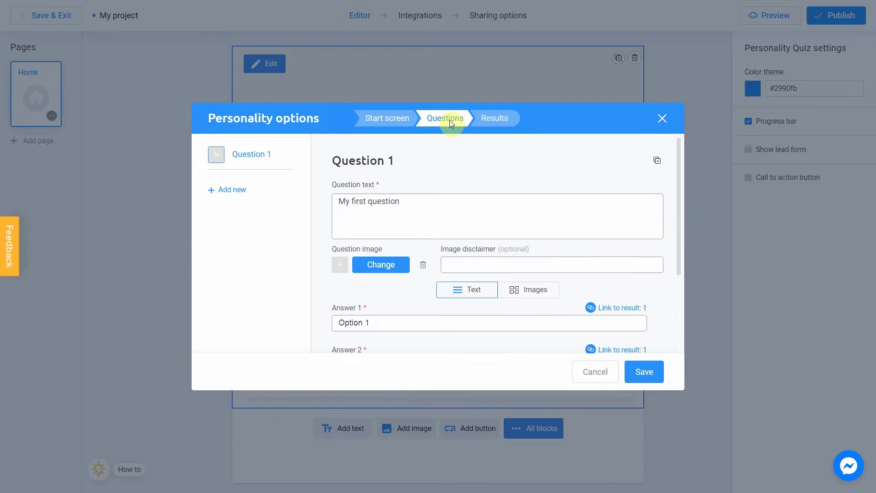
{"action": "left_click_drag", "start_coordinate": [453, 204], "coordinate": [336, 207]}
{"action": "type", "text": "What language"}
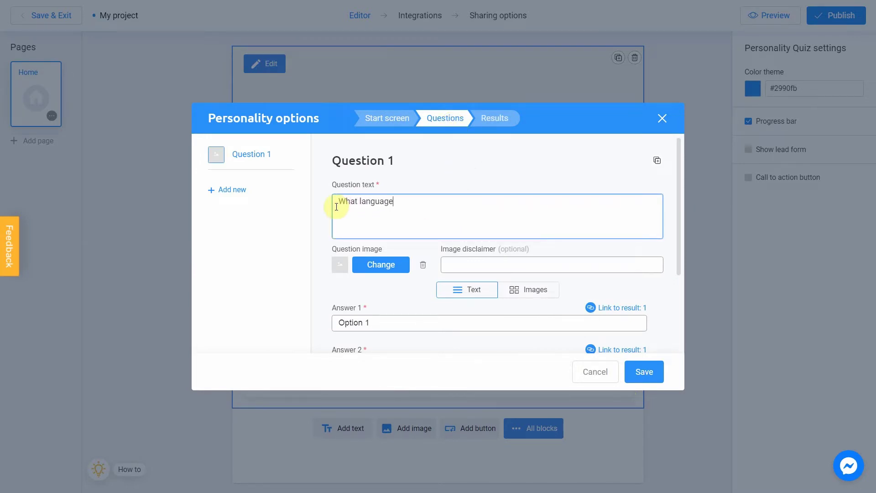
{"action": "type", "text": " do you like the most?"}
Step: Give Question 1 an Unsplash photo found by searching 'study'
{"action": "left_click", "coordinate": [386, 266]}
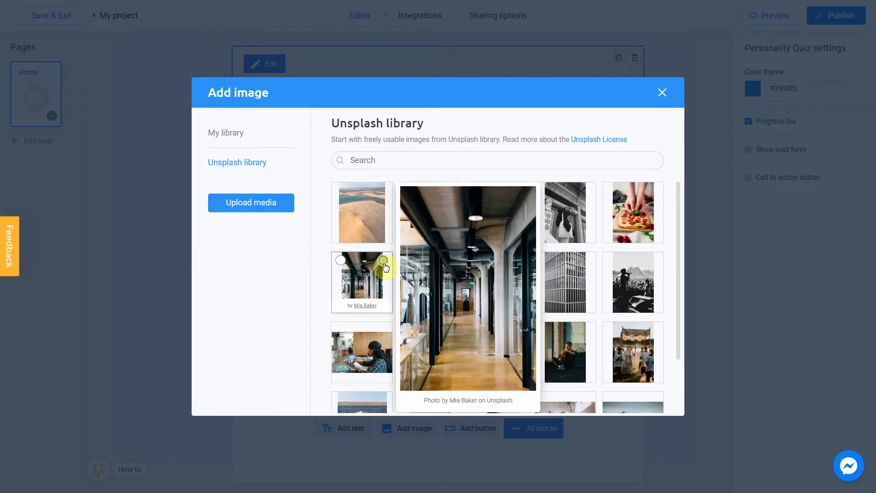
{"action": "left_click", "coordinate": [411, 160]}
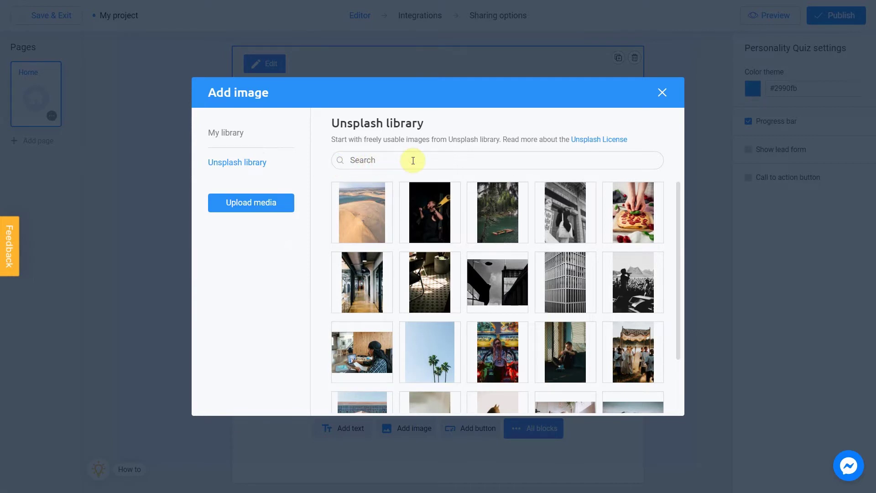
{"action": "type", "text": "study"}
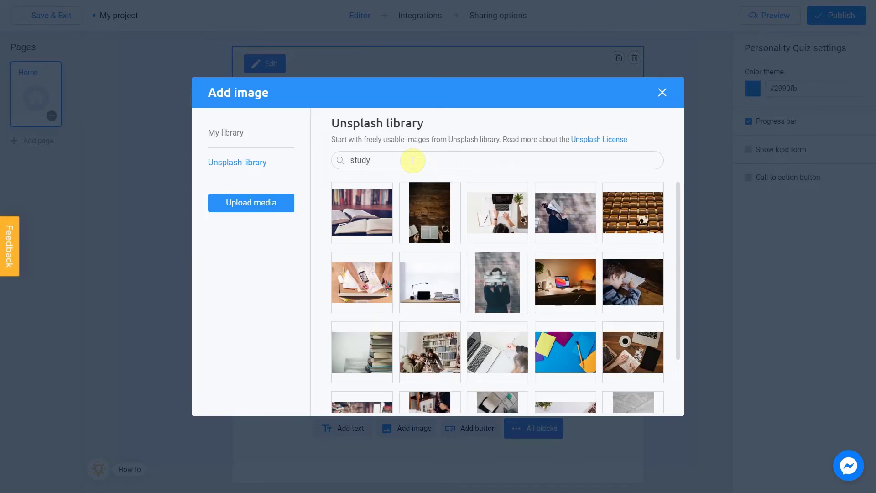
{"action": "scroll", "coordinate": [541, 234], "scroll_direction": "down", "scroll_amount": 1}
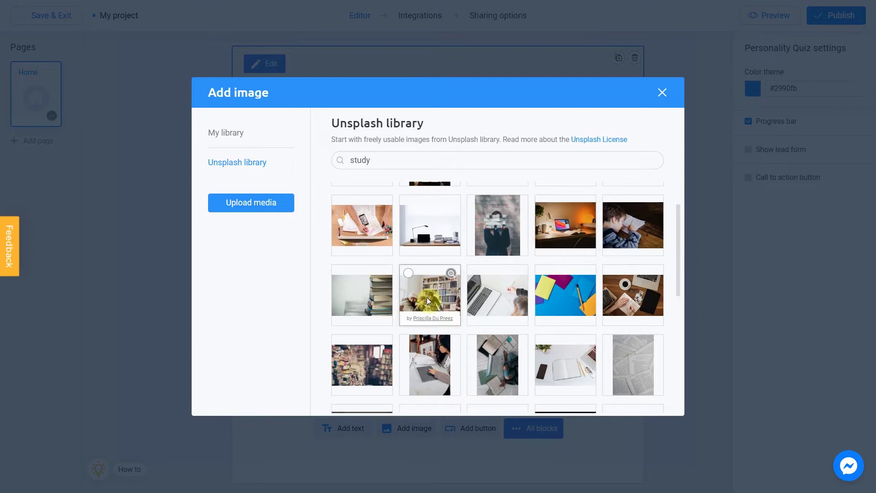
{"action": "left_click", "coordinate": [410, 274]}
{"action": "left_click", "coordinate": [612, 397]}
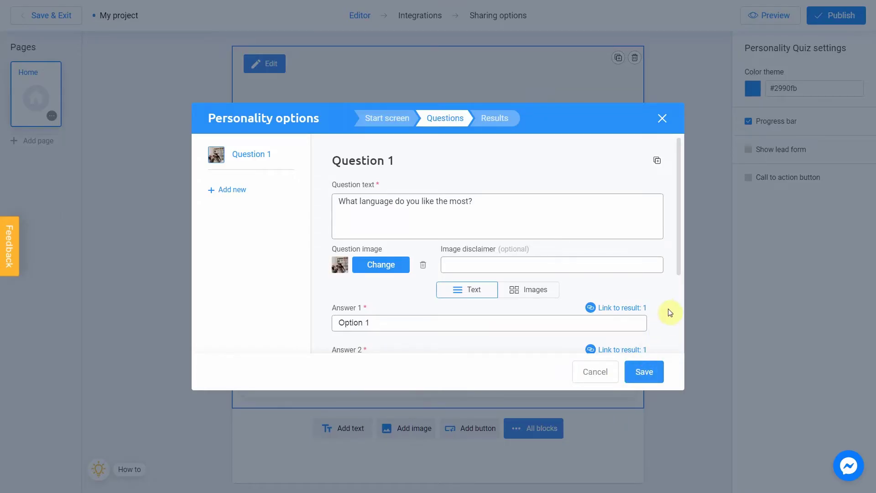
Step: Rename Question 1's answers to Spanish and English and add French as a third answer
{"action": "left_click_drag", "start_coordinate": [678, 268], "coordinate": [679, 341]}
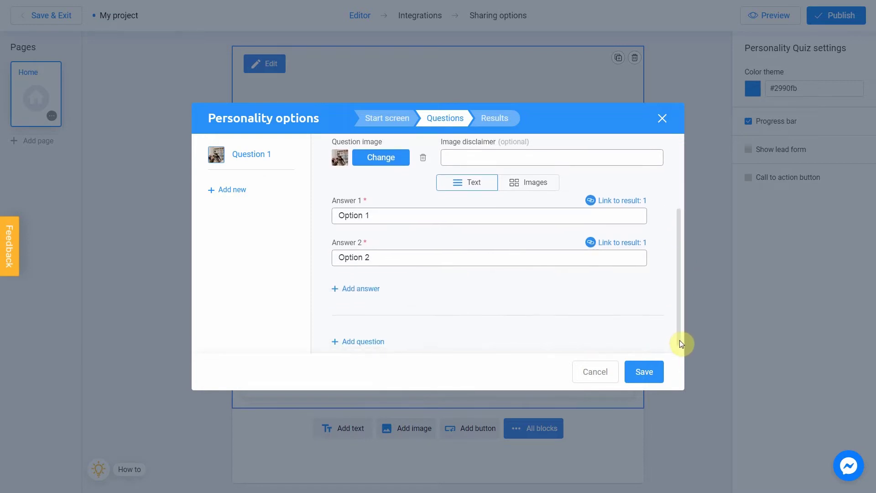
{"action": "left_click_drag", "start_coordinate": [453, 217], "coordinate": [335, 217]}
{"action": "type", "text": "Spanish"}
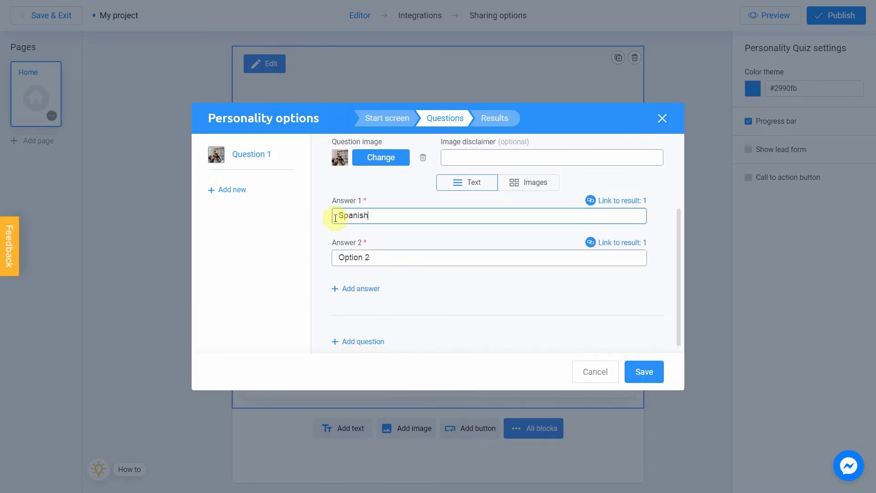
{"action": "left_click_drag", "start_coordinate": [378, 258], "coordinate": [308, 258]}
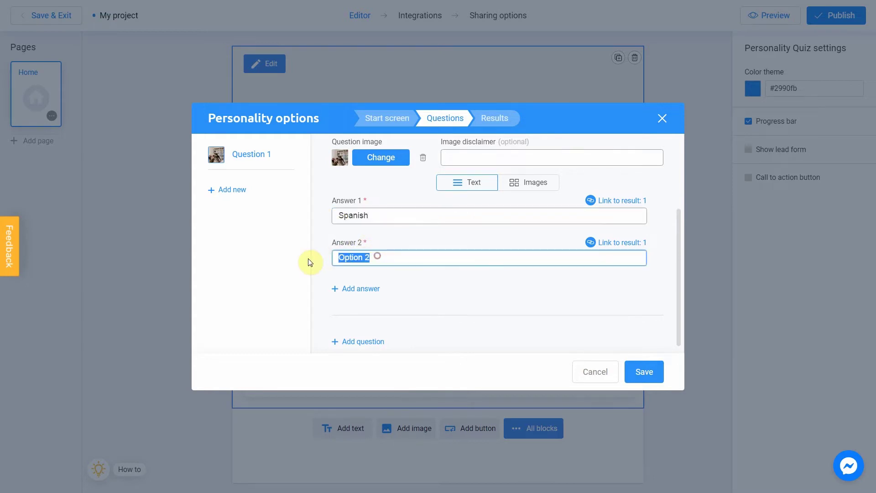
{"action": "type", "text": "English"}
{"action": "left_click", "coordinate": [361, 292]}
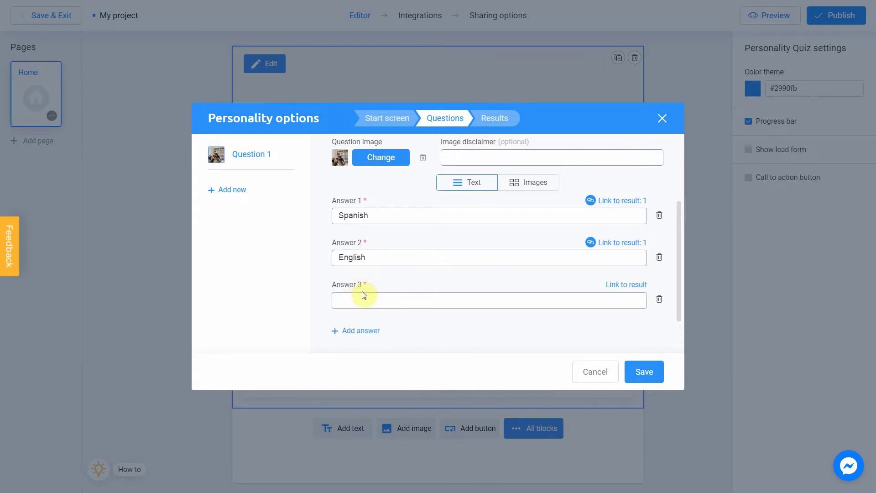
{"action": "left_click", "coordinate": [370, 297]}
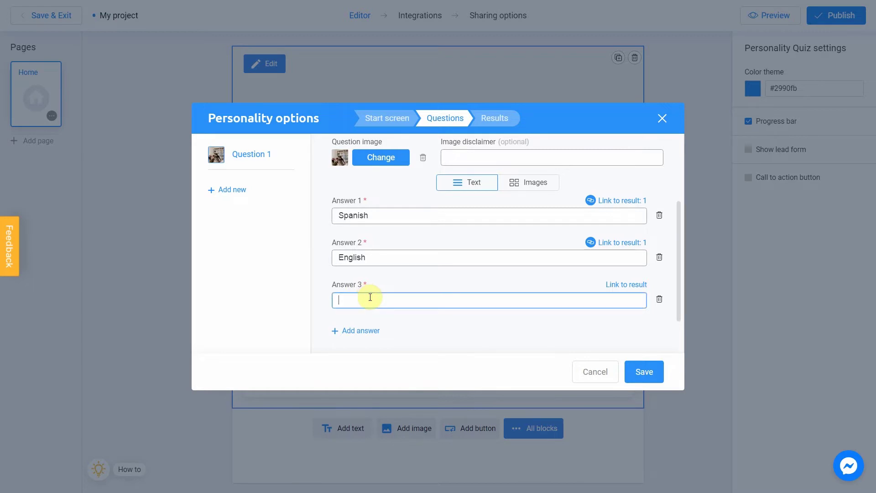
{"action": "type", "text": "French"}
{"action": "left_click", "coordinate": [232, 190]}
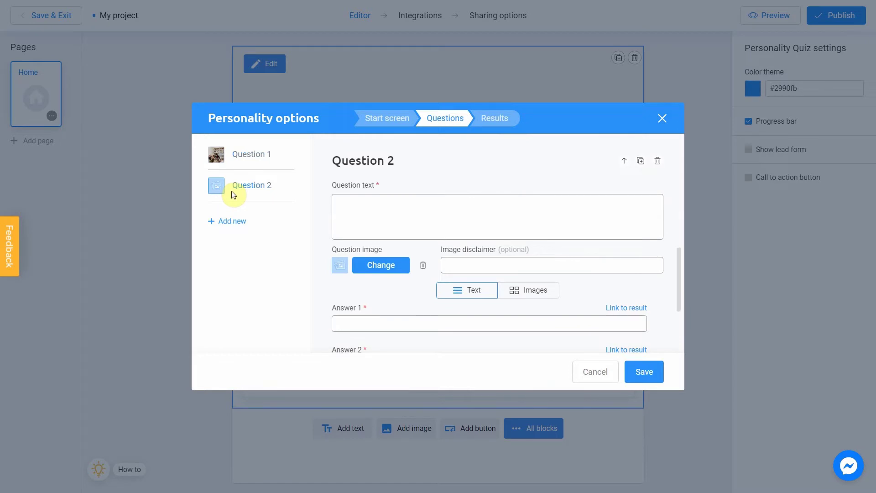
Step: Ask 'What are your plans for the next weekend?' in Question 2 with an Unsplash friends-at-sunset photo
{"action": "left_click", "coordinate": [400, 221]}
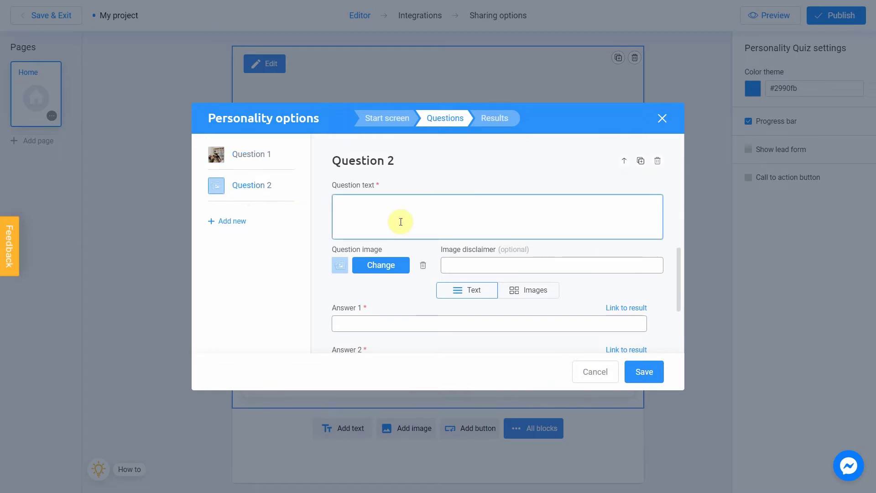
{"action": "type", "text": "What are your plans for the next weekend?"}
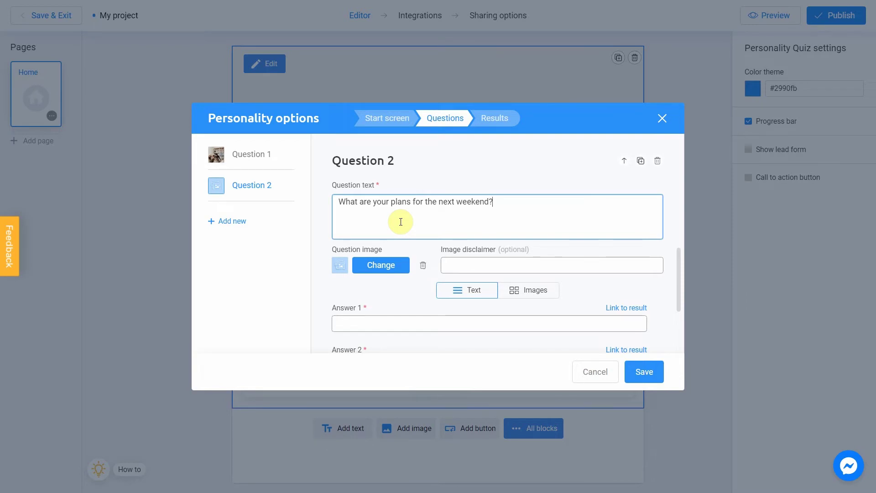
{"action": "left_click", "coordinate": [401, 268]}
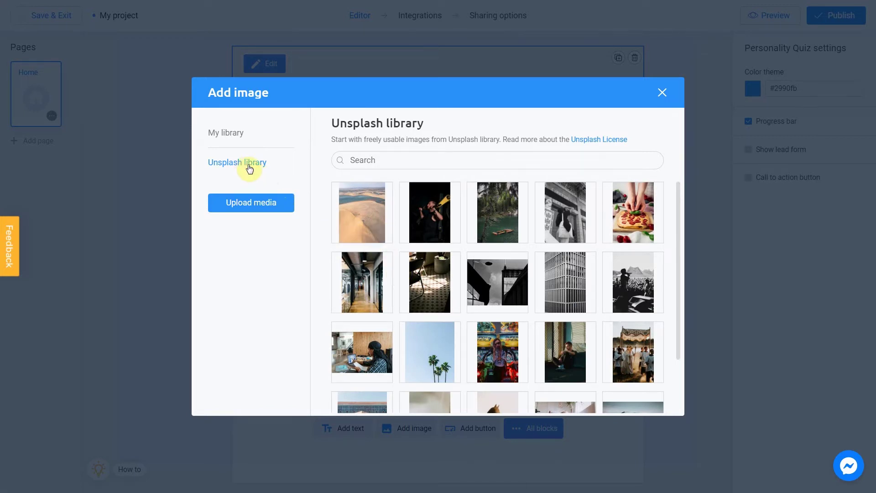
{"action": "left_click", "coordinate": [412, 158]}
{"action": "type", "text": "friends"}
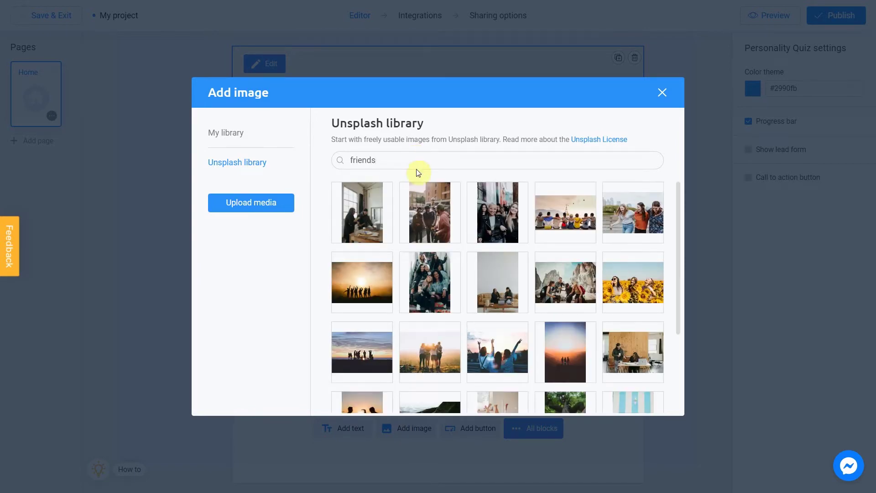
{"action": "mouse_move", "coordinate": [412, 235]}
{"action": "mouse_move", "coordinate": [423, 347]}
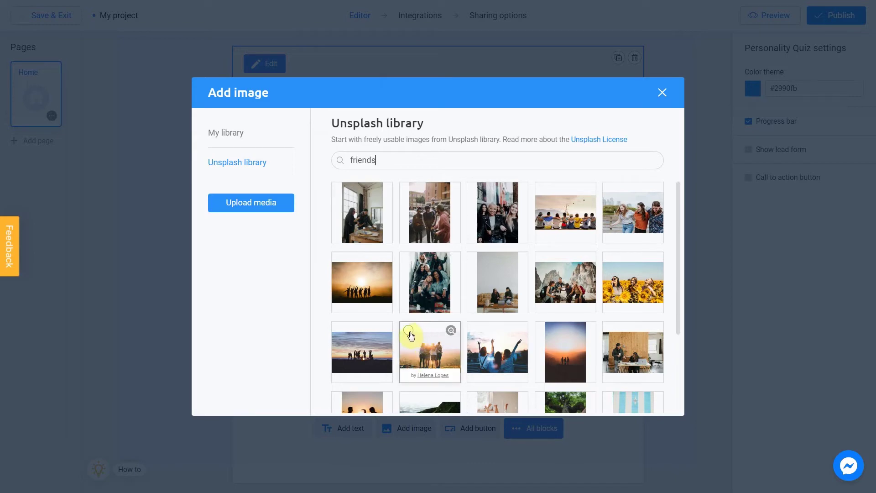
{"action": "left_click", "coordinate": [409, 331]}
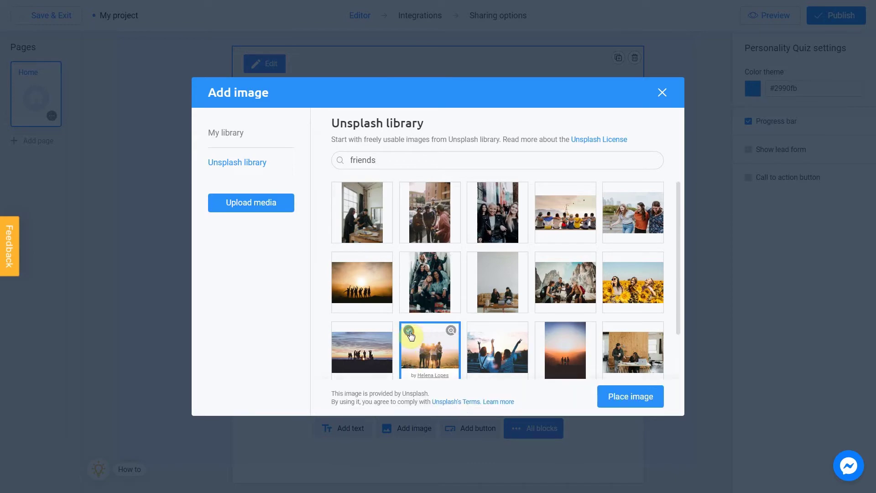
{"action": "left_click", "coordinate": [619, 400]}
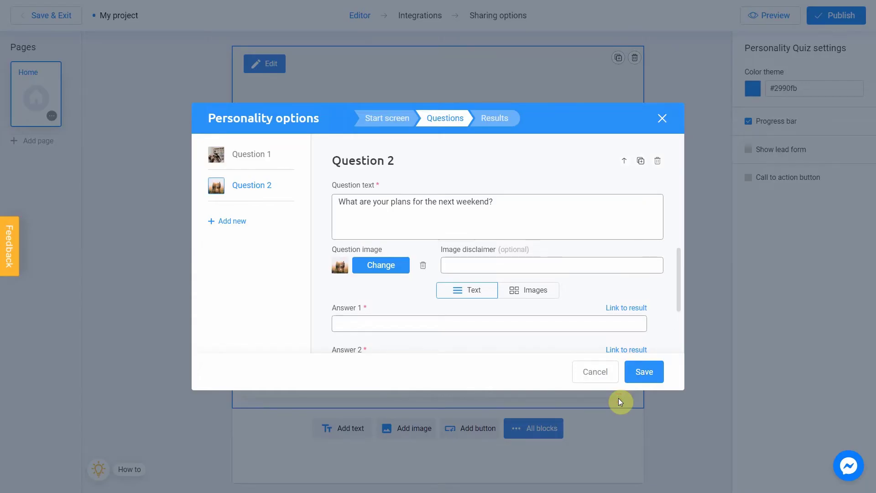
Step: Give Question 2 answers 'Enjoying quiet time alone/with my family', 'Have a party', 'I don't know yet. Whatever'
{"action": "scroll", "coordinate": [671, 280], "scroll_direction": "down", "scroll_amount": 3}
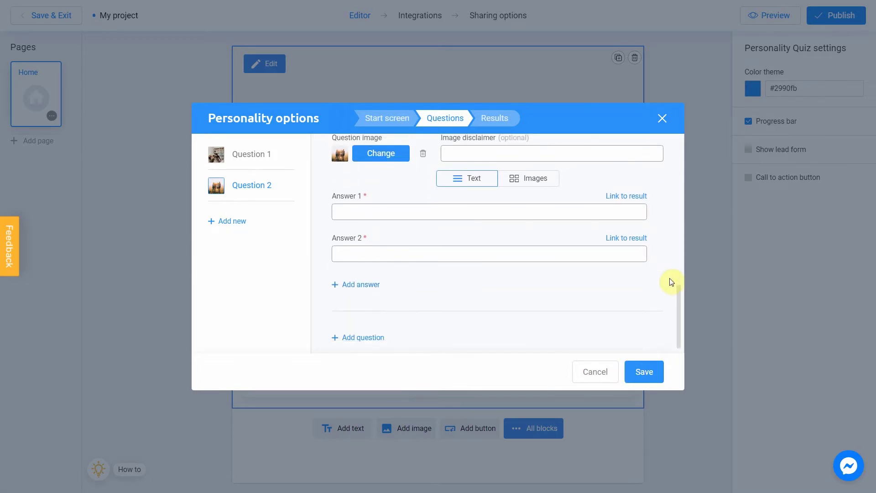
{"action": "left_click", "coordinate": [380, 284]}
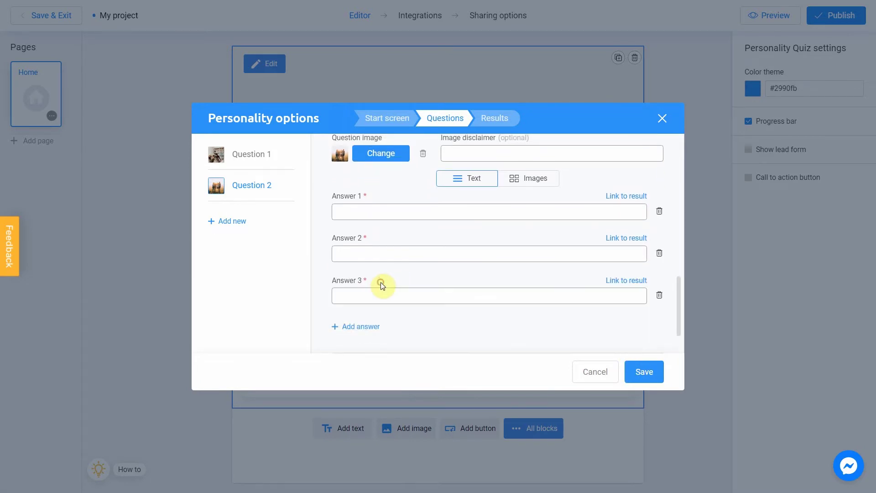
{"action": "left_click", "coordinate": [404, 212]}
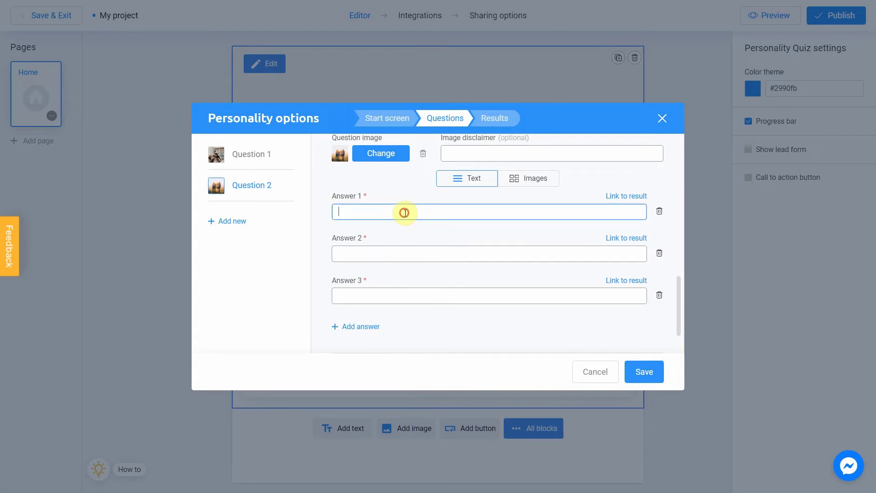
{"action": "type", "text": "Enjoying quiet time alone/with my family"}
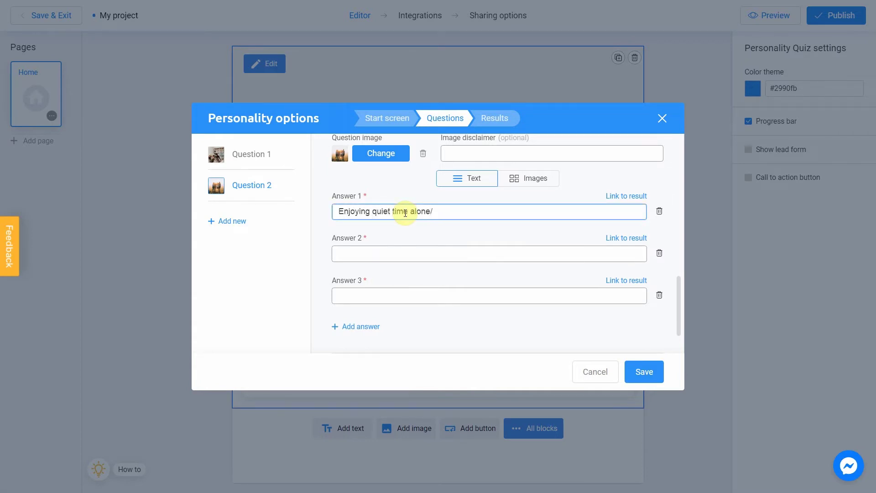
{"action": "left_click", "coordinate": [424, 253]}
{"action": "type", "text": "Have a party"}
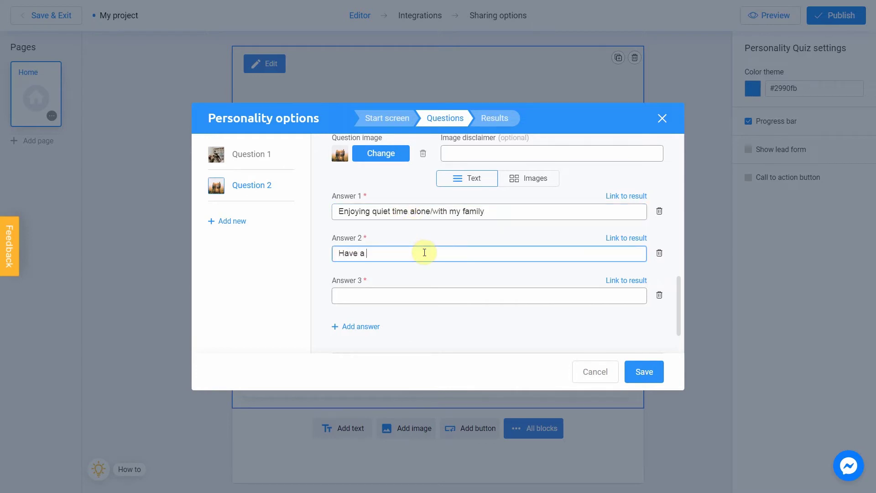
{"action": "left_click", "coordinate": [430, 294]}
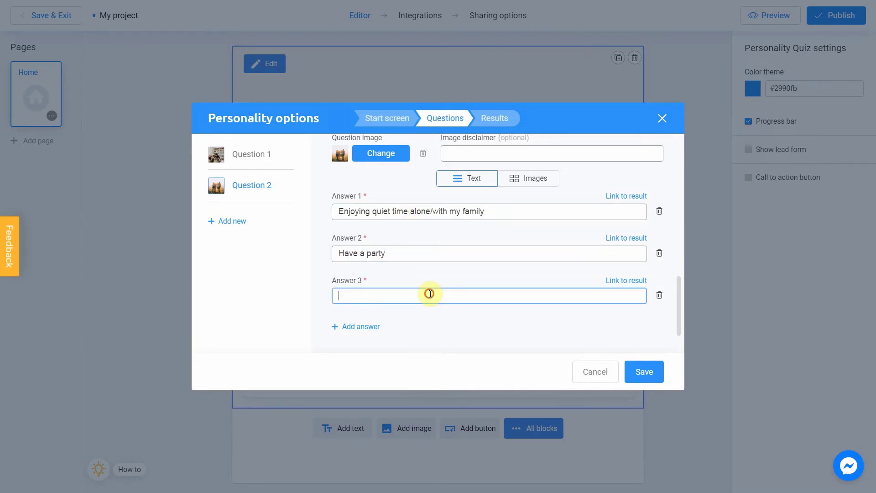
{"action": "type", "text": "I don't know yet. Whatever."}
{"action": "left_click", "coordinate": [432, 315]}
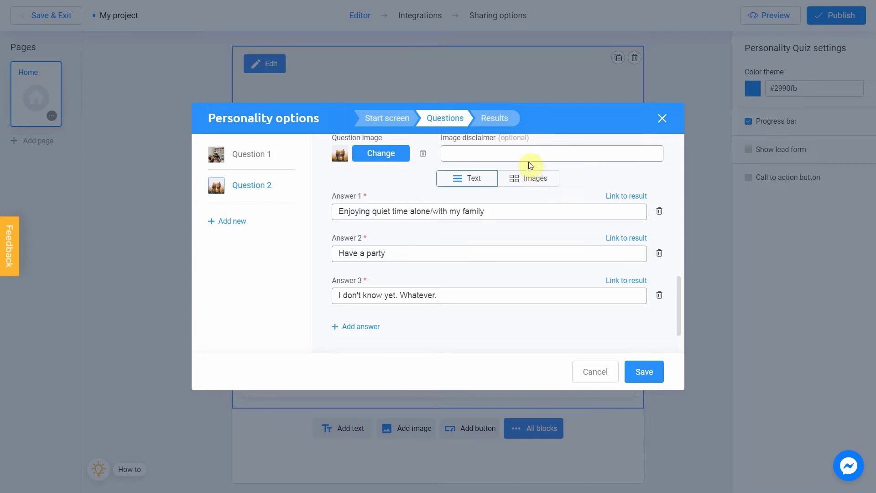
Step: Title Result 1 'Argentina' with the description 'Your best place for live!'
{"action": "left_click", "coordinate": [491, 119]}
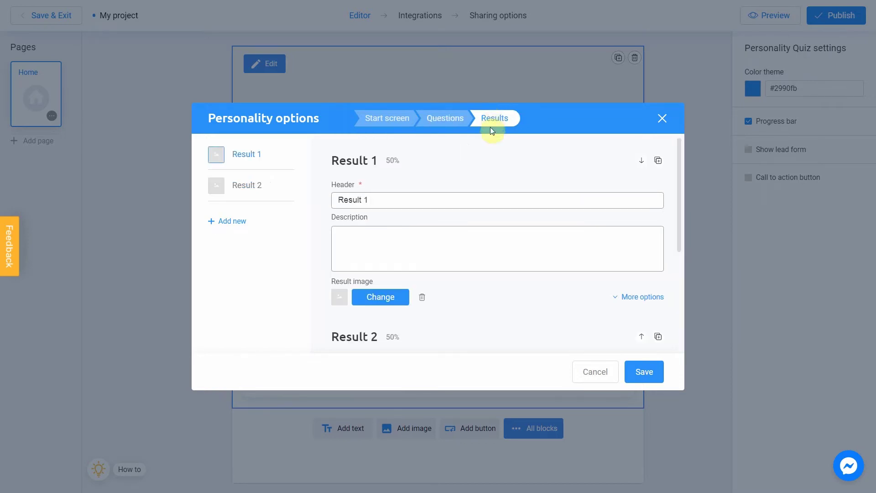
{"action": "left_click", "coordinate": [458, 200]}
{"action": "left_click_drag", "start_coordinate": [394, 200], "coordinate": [285, 202]}
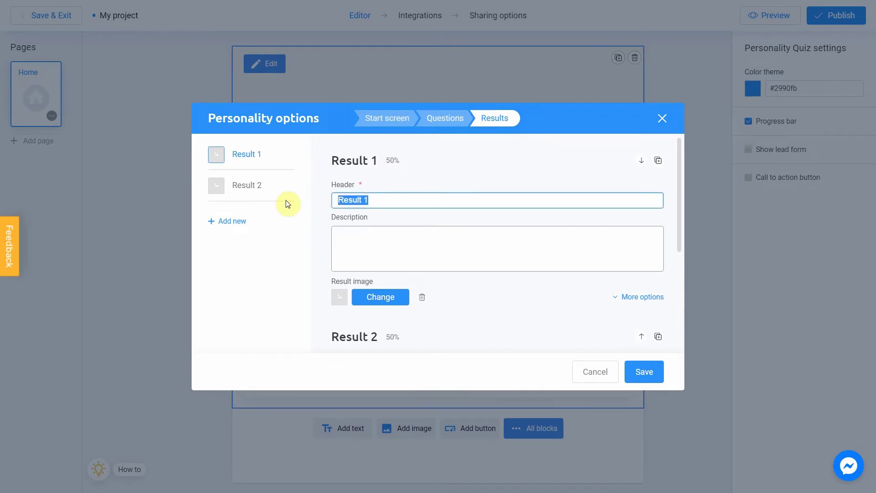
{"action": "type", "text": "Argentina"}
{"action": "left_click", "coordinate": [397, 231]}
{"action": "type", "text": "Yo"}
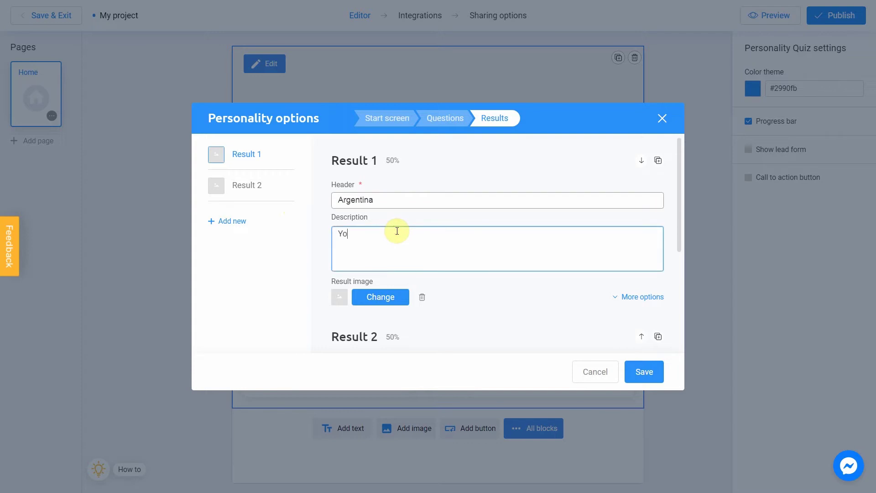
{"action": "type", "text": "ur best place for live!"}
{"action": "left_click", "coordinate": [410, 276]}
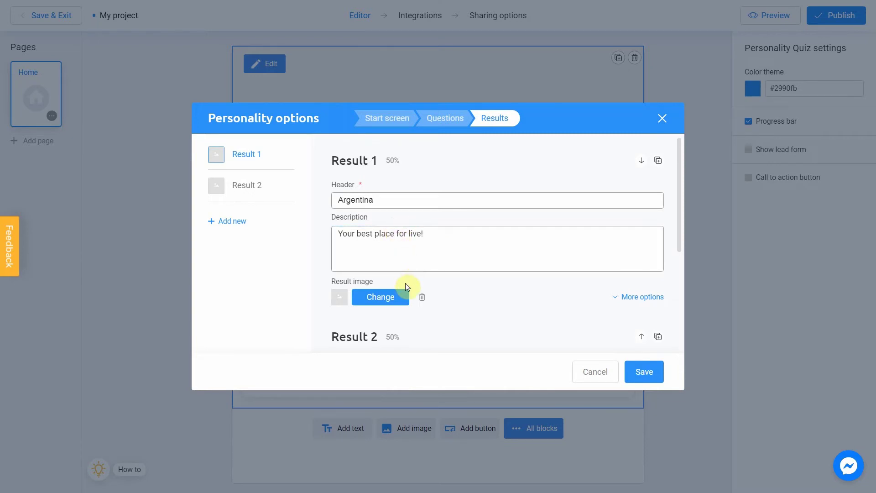
Step: Give Result 1 an Unsplash glacier photo found by searching 'Argentina'
{"action": "left_click", "coordinate": [397, 298]}
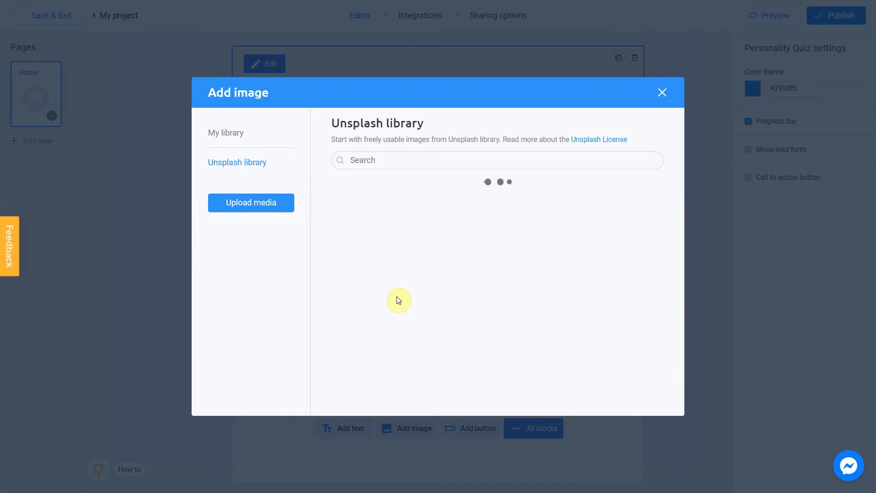
{"action": "left_click", "coordinate": [447, 157]}
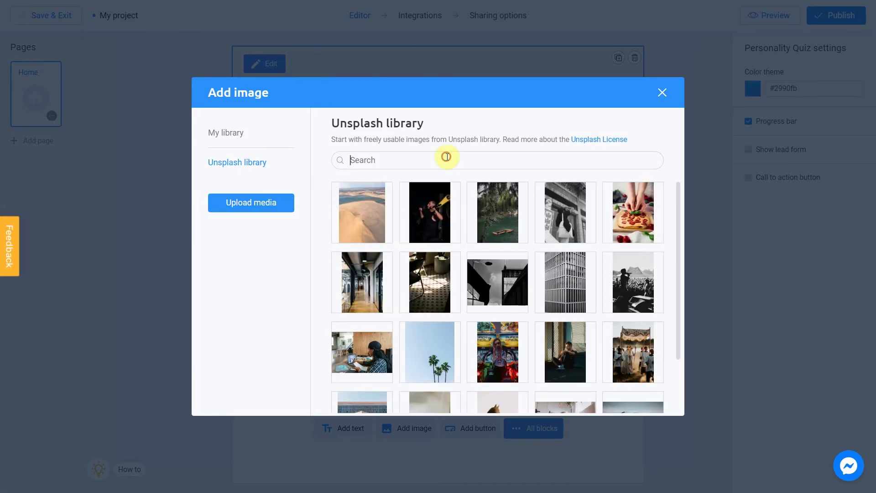
{"action": "type", "text": "Argentina"}
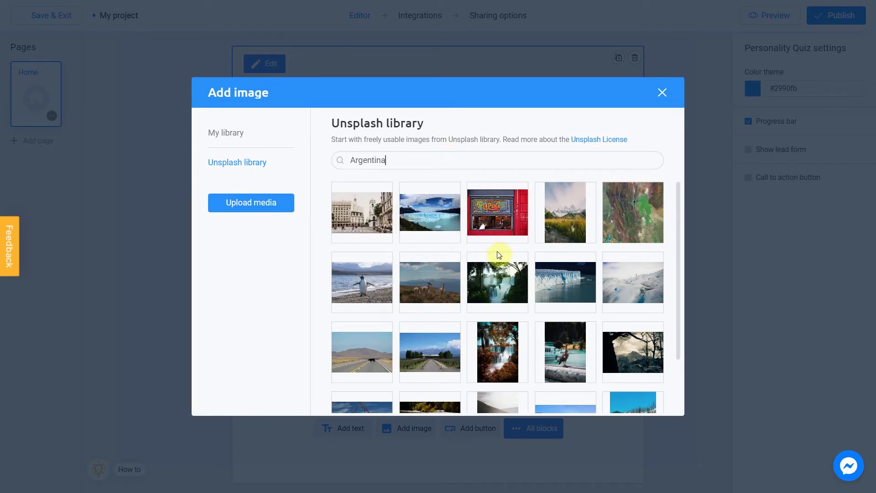
{"action": "scroll", "coordinate": [531, 268], "scroll_direction": "down", "scroll_amount": 3}
{"action": "scroll", "coordinate": [531, 268], "scroll_direction": "up", "scroll_amount": 3}
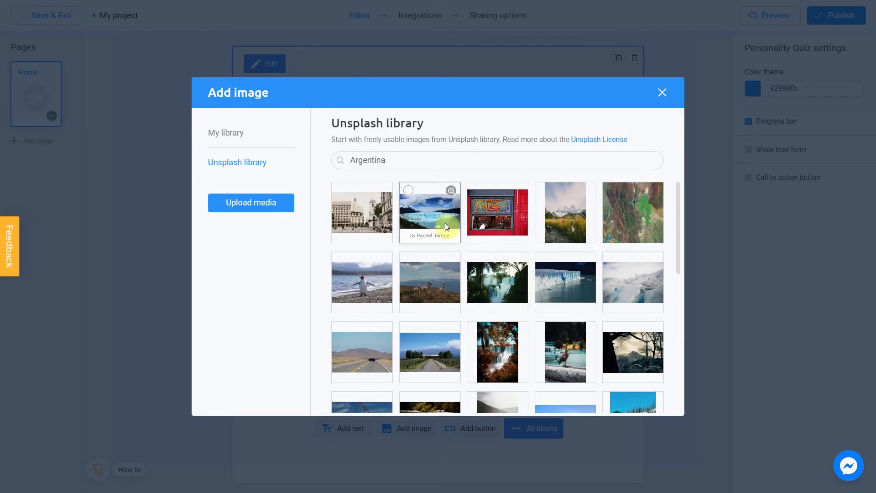
{"action": "left_click", "coordinate": [410, 196]}
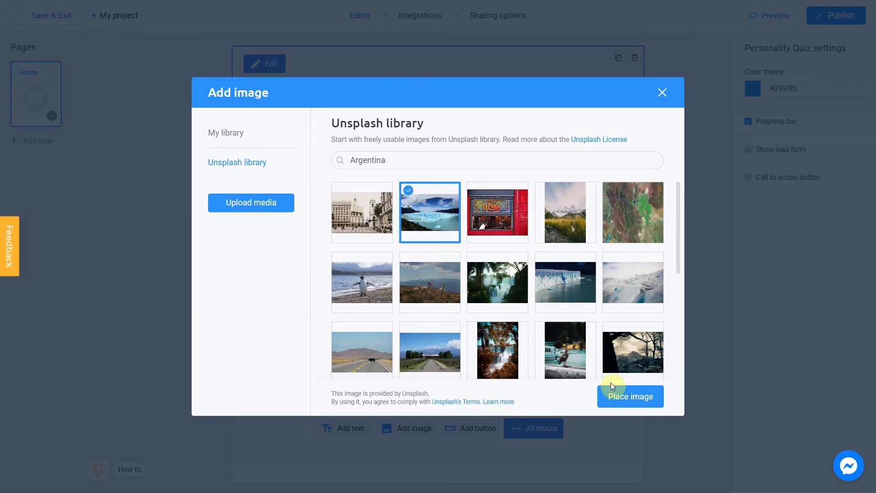
{"action": "left_click", "coordinate": [635, 400]}
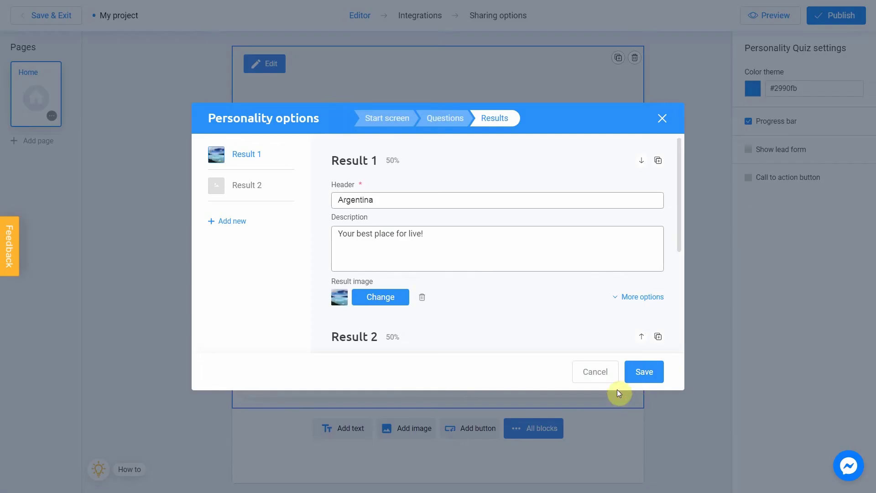
Step: Rename Result 2's header to 'Iceland' and describe it as 'Such a beautiful place for live'
{"action": "scroll", "coordinate": [520, 292], "scroll_direction": "down", "scroll_amount": 1}
{"action": "scroll", "coordinate": [519, 291], "scroll_direction": "down", "scroll_amount": 3}
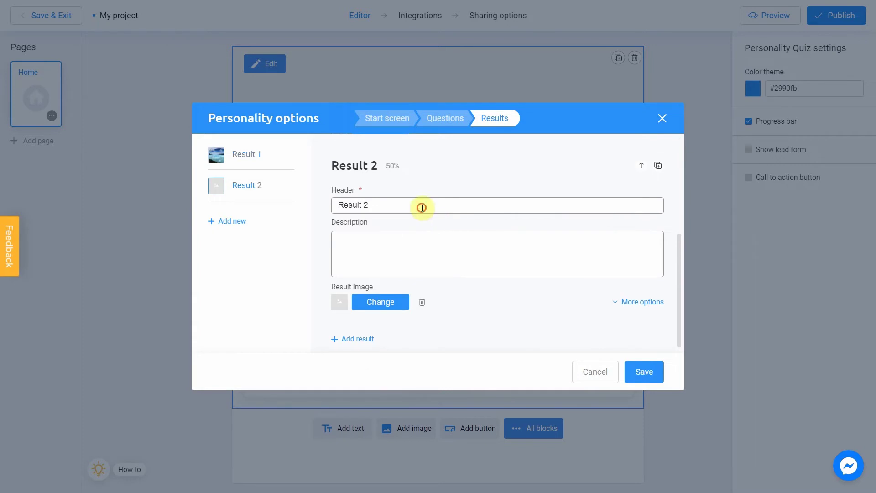
{"action": "left_click_drag", "start_coordinate": [420, 205], "coordinate": [329, 205]}
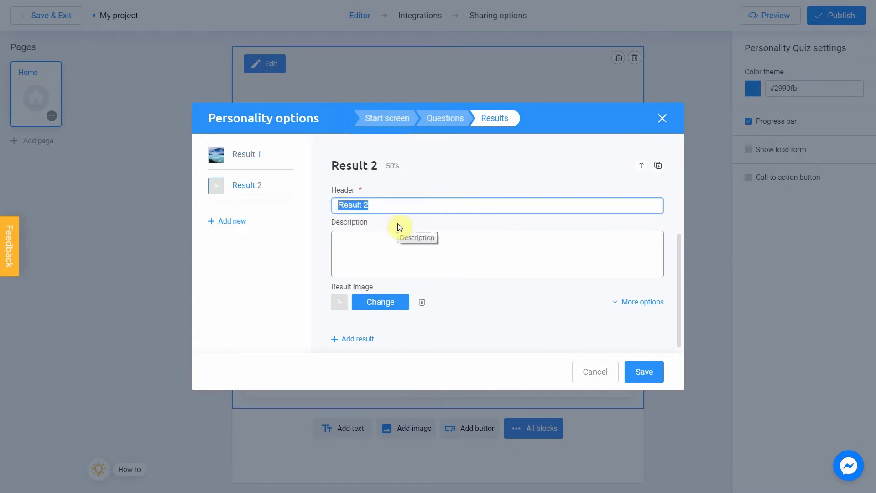
{"action": "type", "text": "Ieland"}
{"action": "key", "text": "BackSpace"}
{"action": "key", "text": "BackSpace"}
{"action": "key", "text": "BackSpace"}
{"action": "key", "text": "BackSpace"}
{"action": "key", "text": "BackSpace"}
{"action": "type", "text": "celand"}
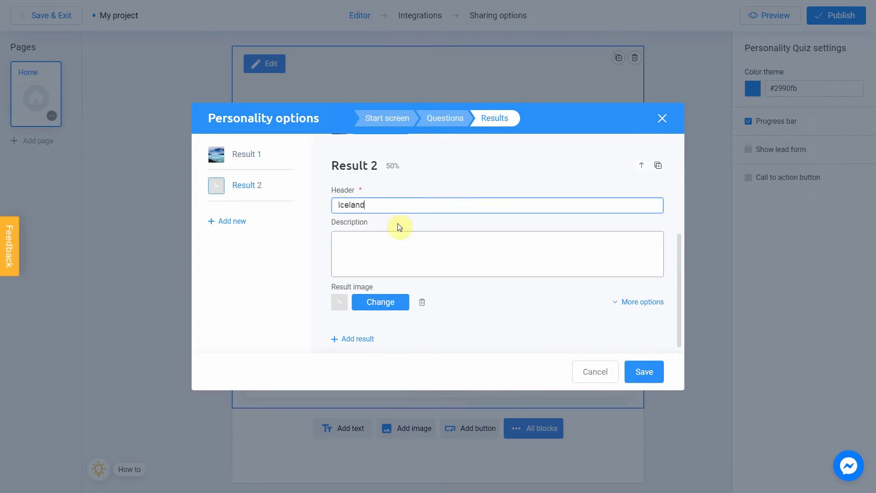
{"action": "left_click", "coordinate": [422, 247]}
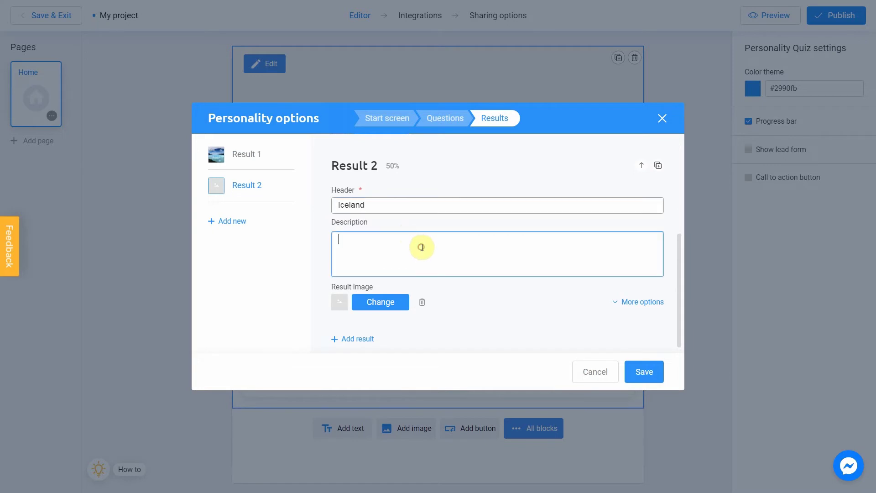
{"action": "type", "text": "Such a beautiful place for live"}
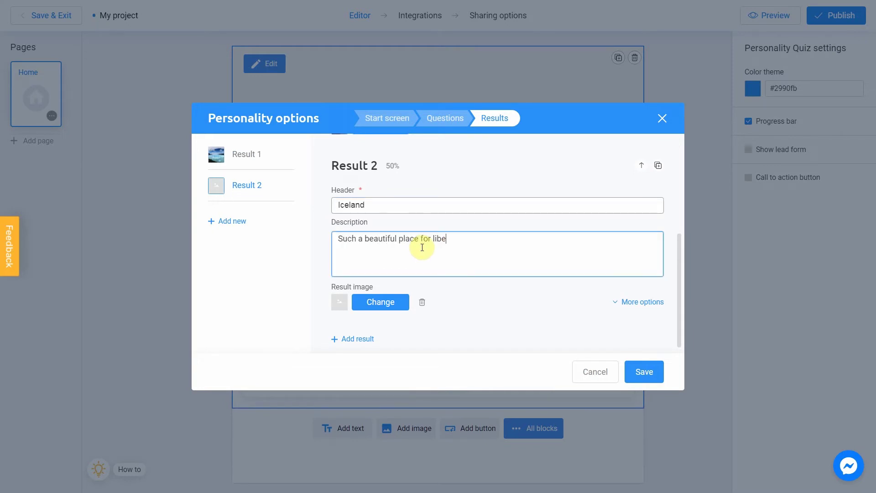
Step: Set its image to the red house photo from an Unsplash search for 'Iceland'
{"action": "left_click", "coordinate": [393, 302]}
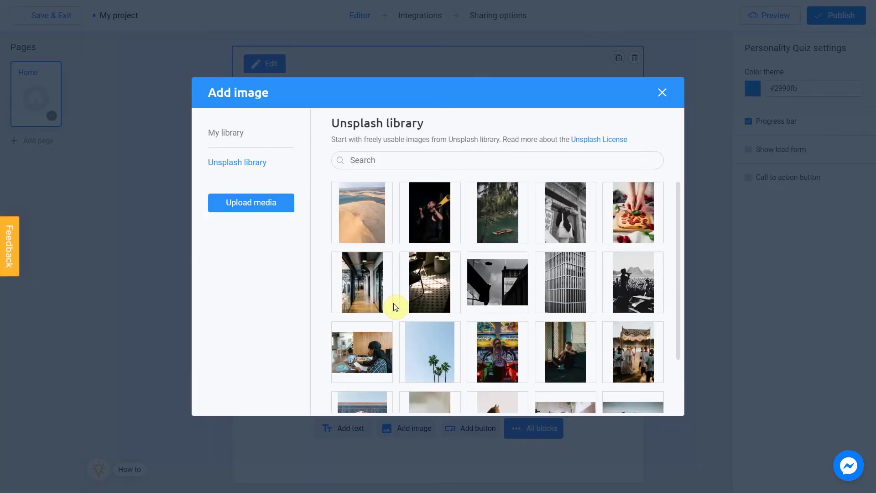
{"action": "left_click", "coordinate": [461, 160]}
{"action": "type", "text": "Iceland"}
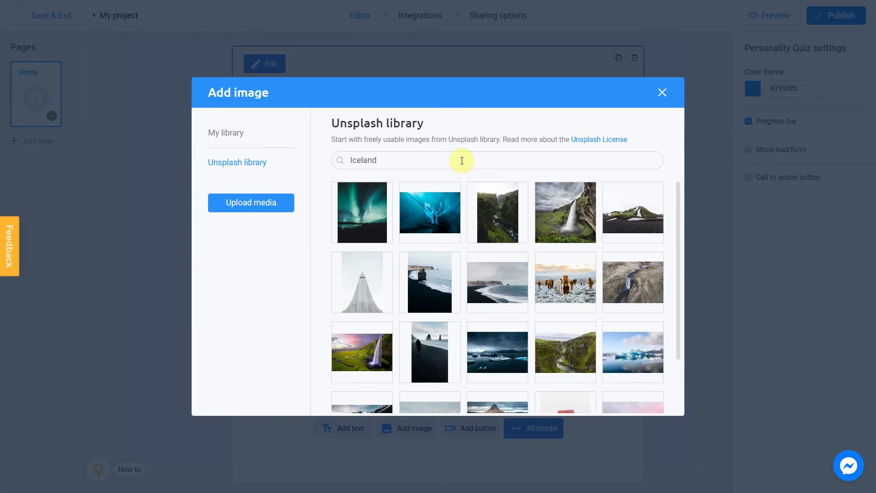
{"action": "scroll", "coordinate": [568, 254], "scroll_direction": "down", "scroll_amount": 2}
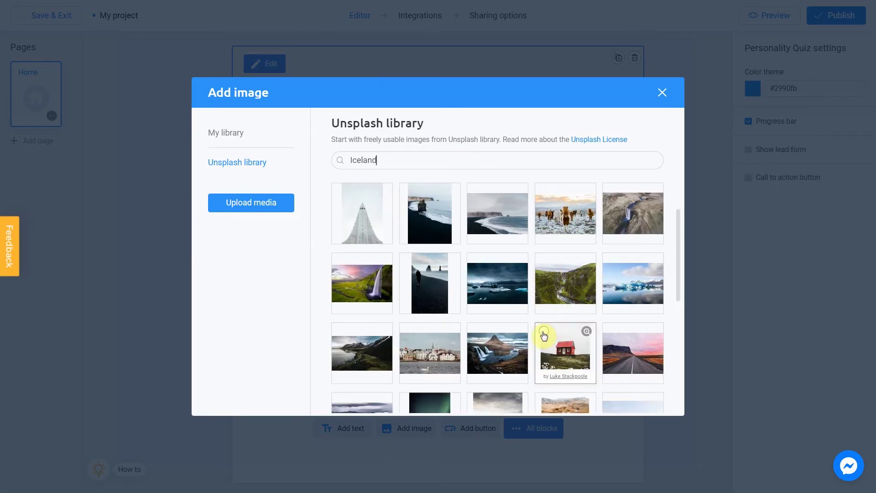
{"action": "left_click", "coordinate": [546, 339]}
{"action": "left_click", "coordinate": [619, 395]}
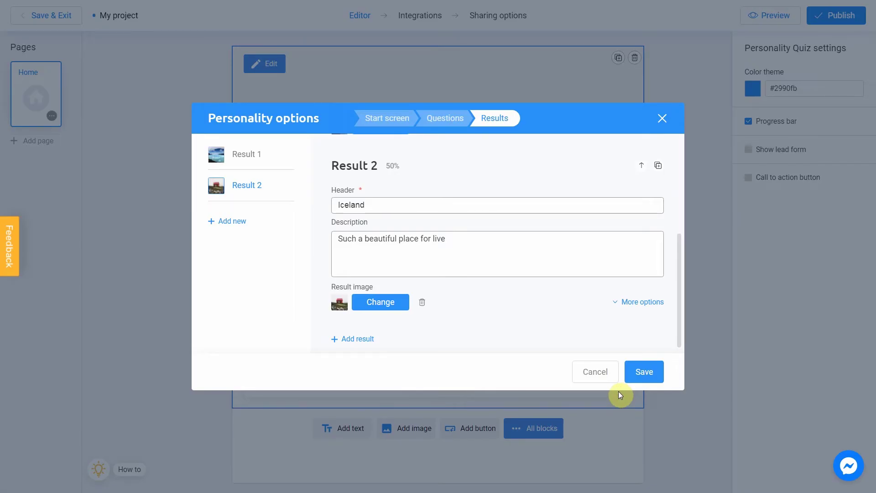
Step: Add a third result headed 'Switzerland' with the description 'Definitely the best place for you!'
{"action": "left_click", "coordinate": [237, 222]}
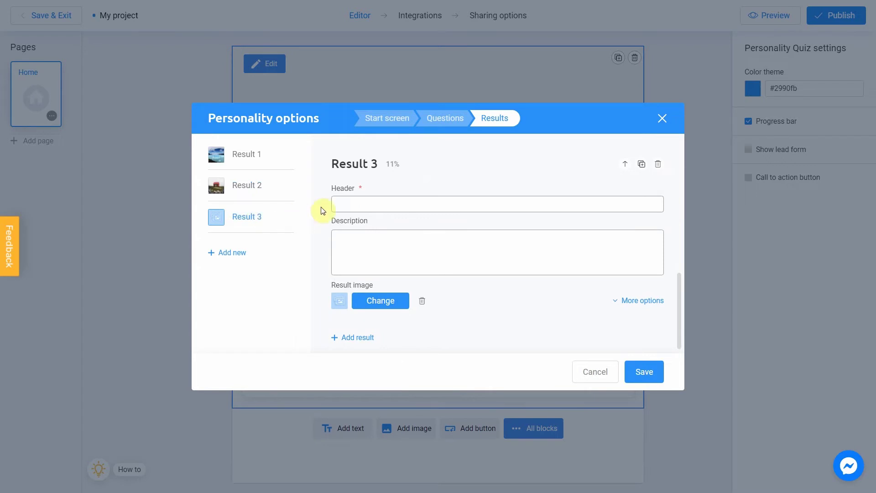
{"action": "left_click", "coordinate": [368, 204]}
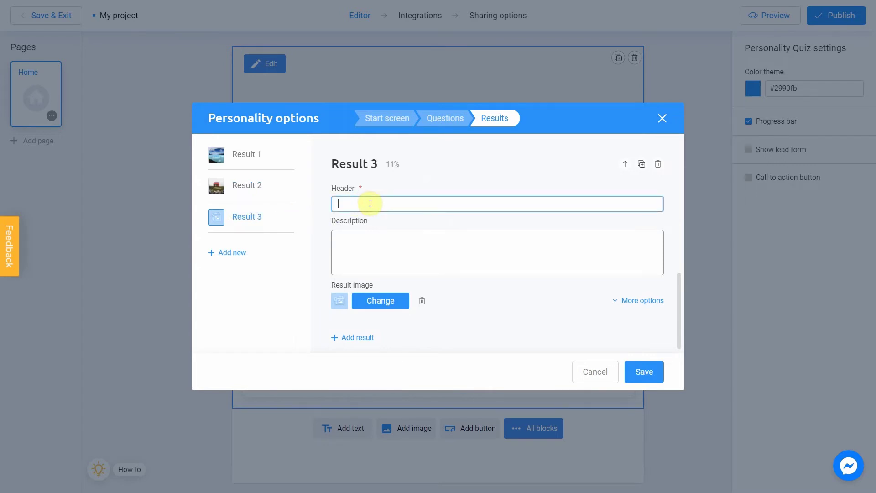
{"action": "type", "text": "Switzerland"}
{"action": "left_click", "coordinate": [421, 253]}
{"action": "type", "text": "Definitely"}
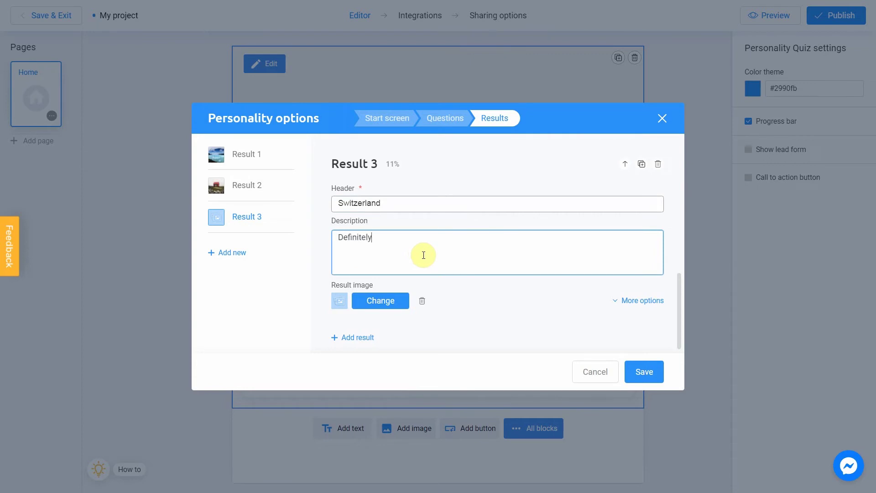
{"action": "type", "text": " the best place for you!"}
Step: Give it the twin-towered church photo from an Unsplash search for 'switzerland'
{"action": "left_click", "coordinate": [386, 304]}
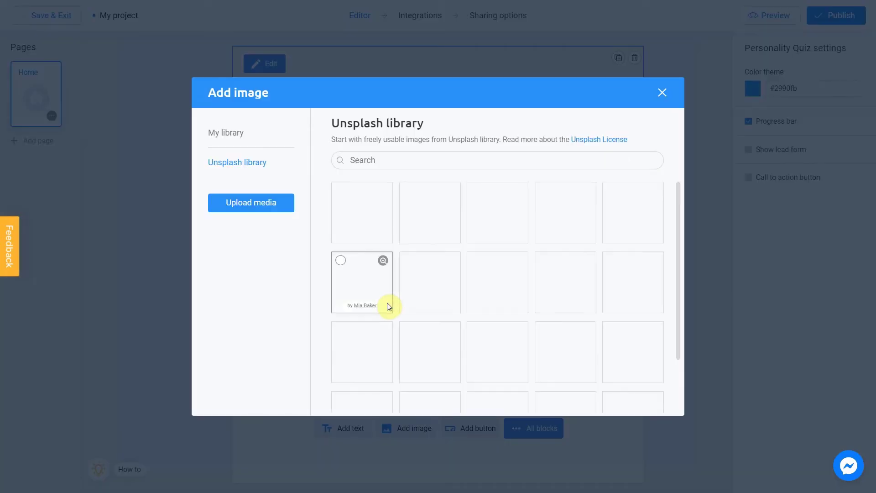
{"action": "left_click", "coordinate": [412, 158]}
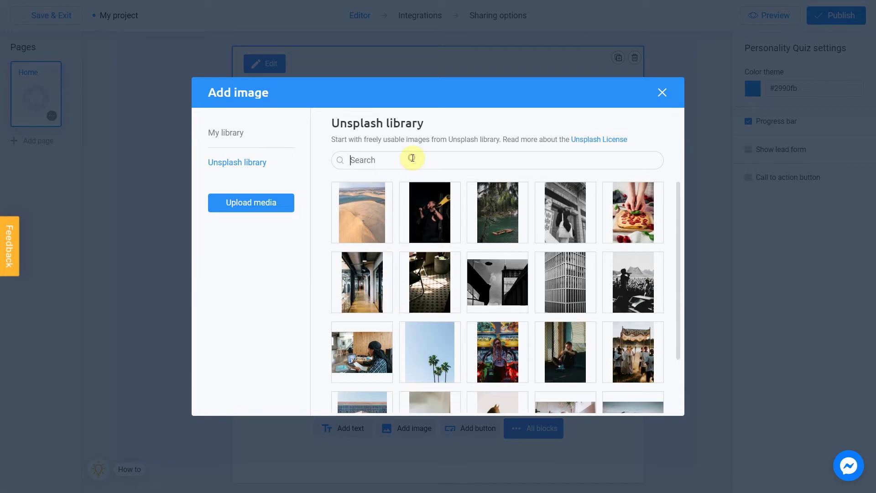
{"action": "type", "text": "switzerland"}
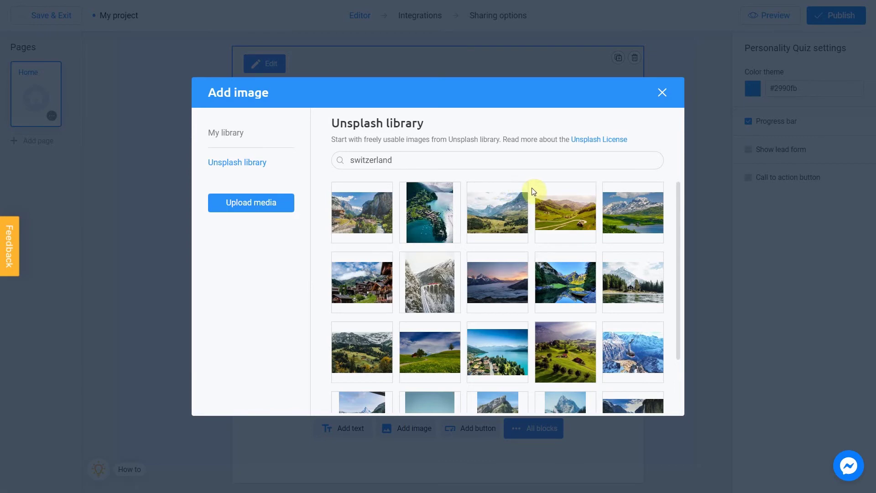
{"action": "scroll", "coordinate": [563, 220], "scroll_direction": "down", "scroll_amount": 2}
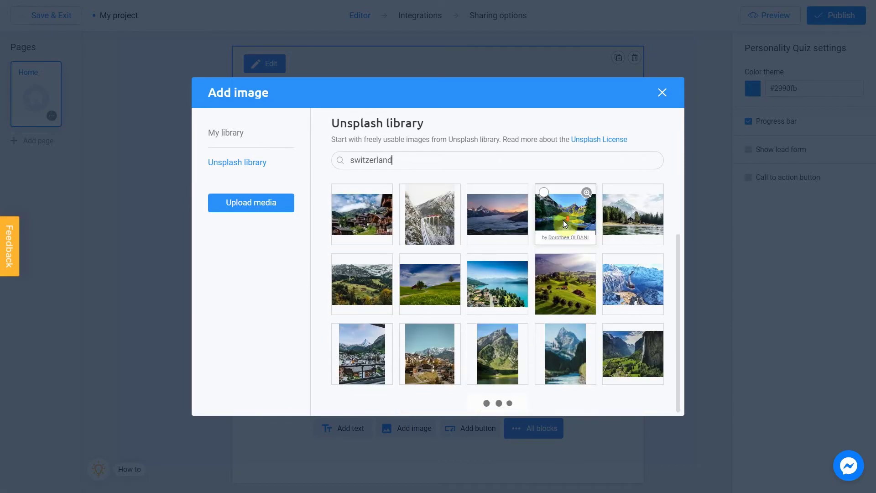
{"action": "scroll", "coordinate": [564, 224], "scroll_direction": "down", "scroll_amount": 4}
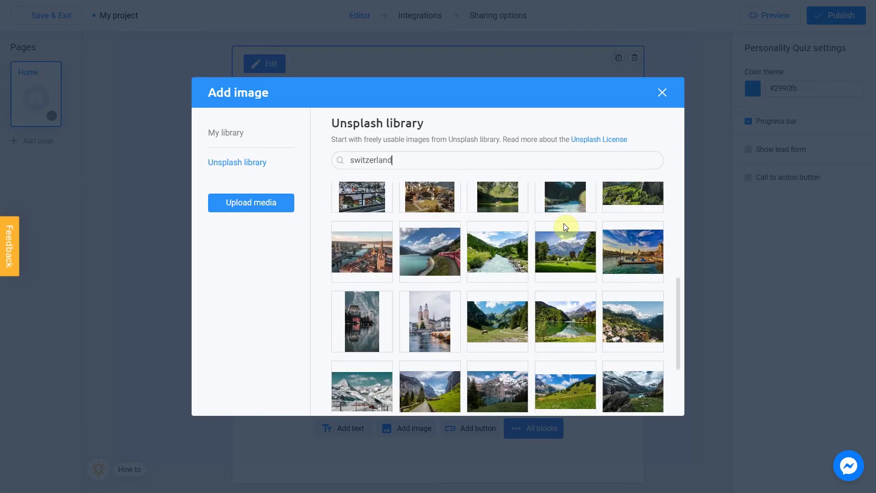
{"action": "scroll", "coordinate": [563, 223], "scroll_direction": "down", "scroll_amount": 2}
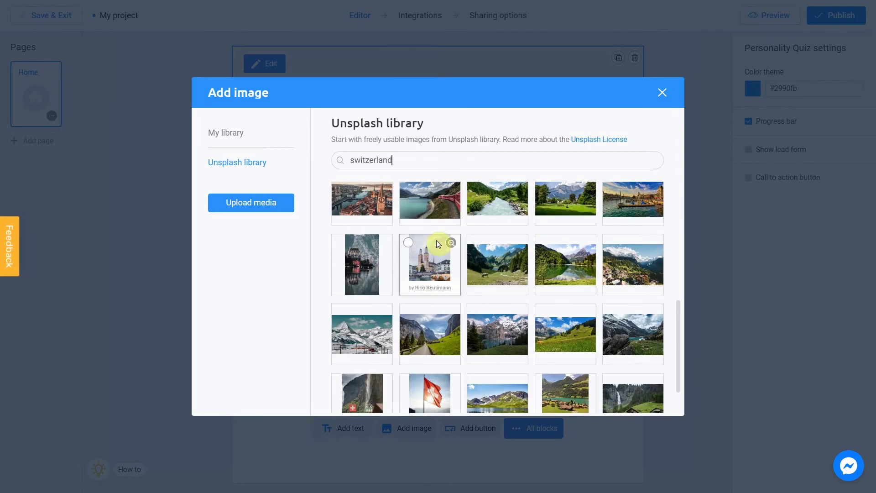
{"action": "left_click", "coordinate": [410, 250]}
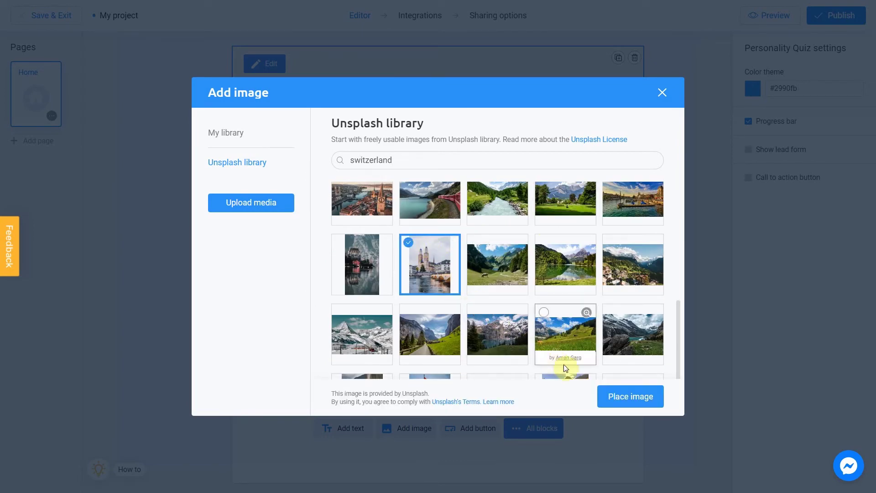
{"action": "left_click", "coordinate": [619, 399]}
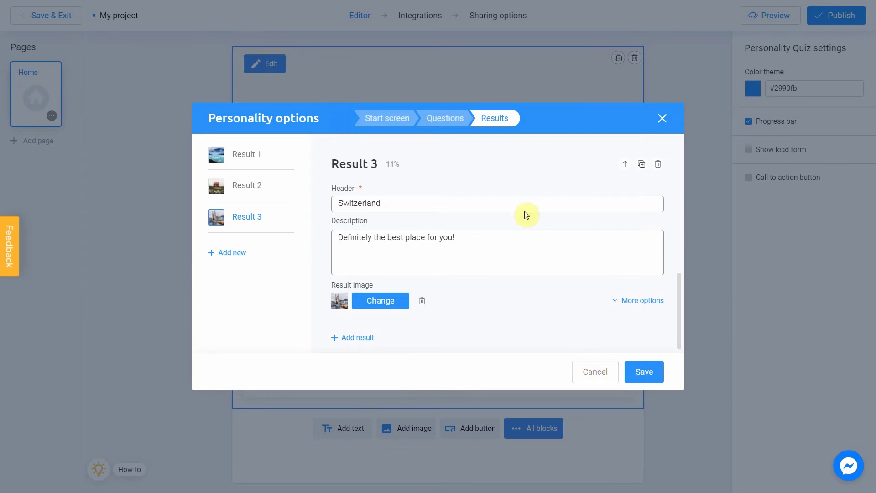
Step: Back in the question editor, bring up the Spanish answer's result links
{"action": "left_click", "coordinate": [457, 124]}
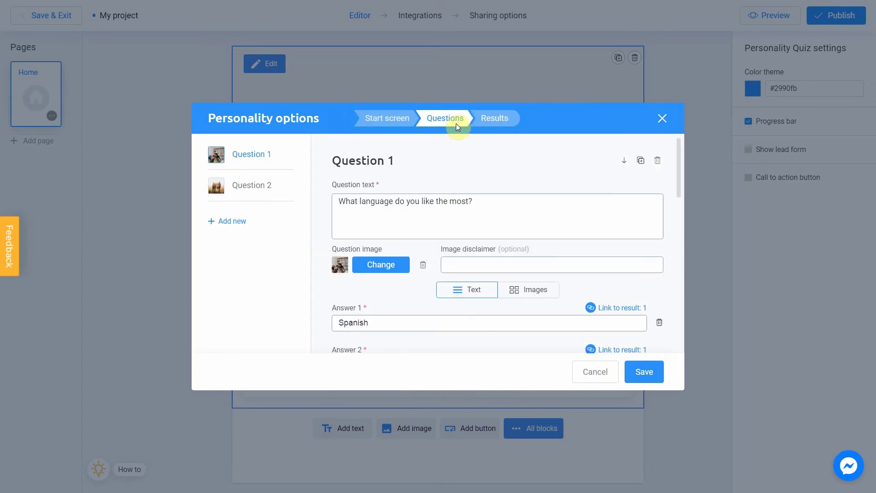
{"action": "scroll", "coordinate": [645, 171], "scroll_direction": "down", "scroll_amount": 2}
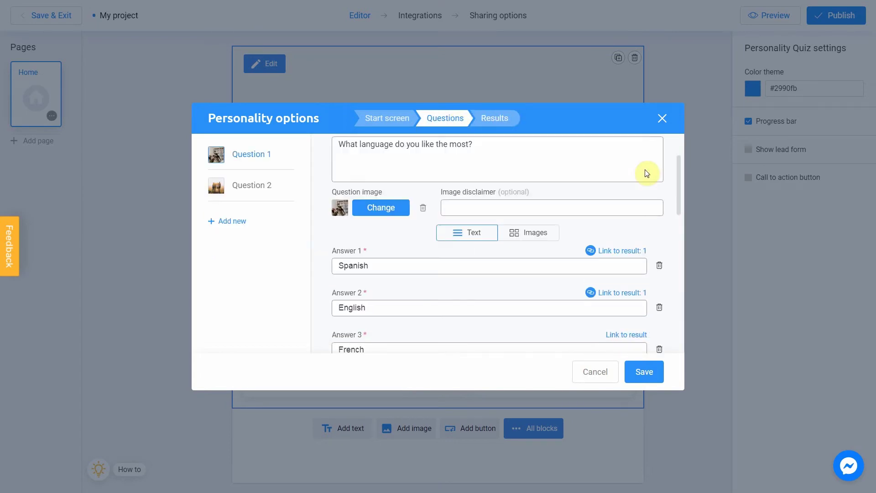
{"action": "scroll", "coordinate": [647, 171], "scroll_direction": "down", "scroll_amount": 2}
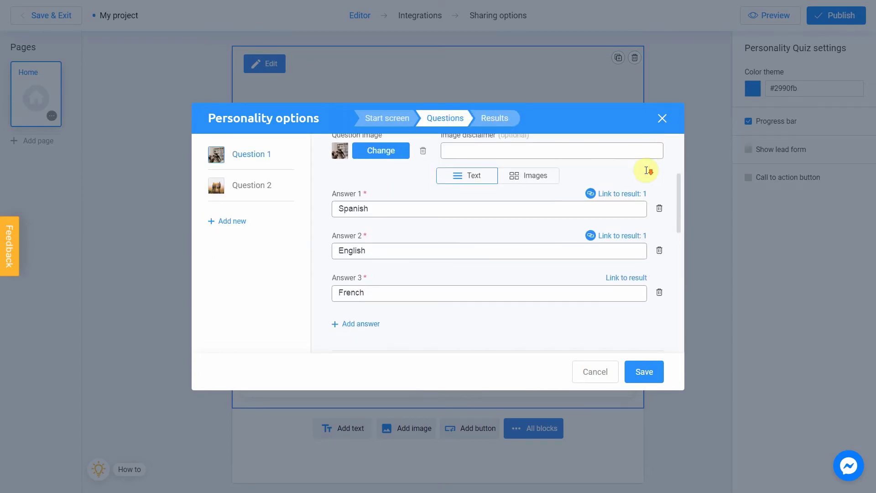
{"action": "left_click", "coordinate": [623, 195]}
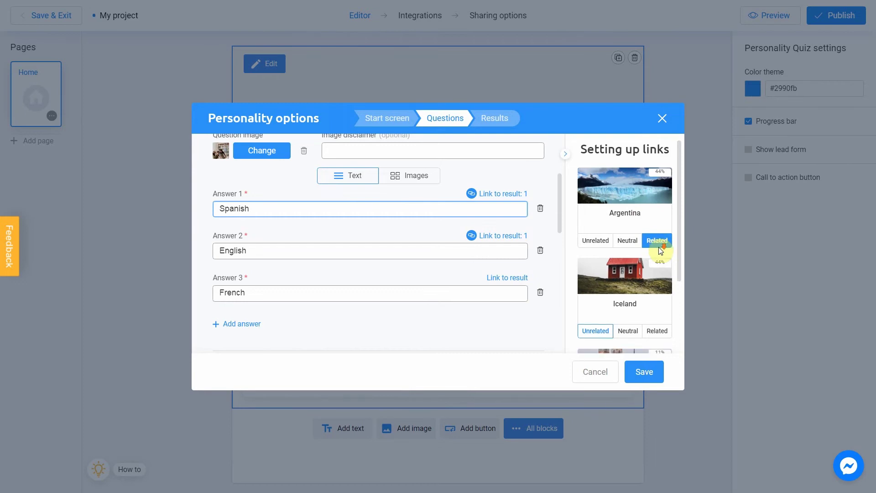
{"action": "scroll", "coordinate": [659, 248], "scroll_direction": "down", "scroll_amount": 1}
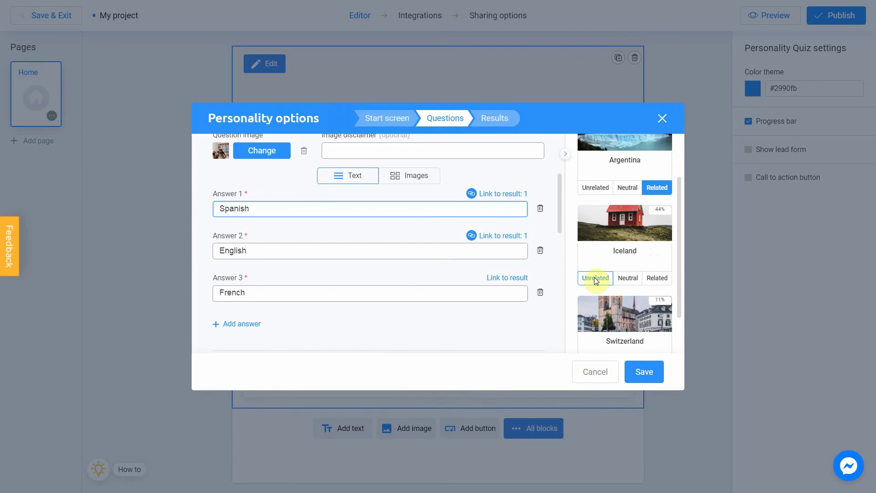
{"action": "scroll", "coordinate": [596, 279], "scroll_direction": "down", "scroll_amount": 1}
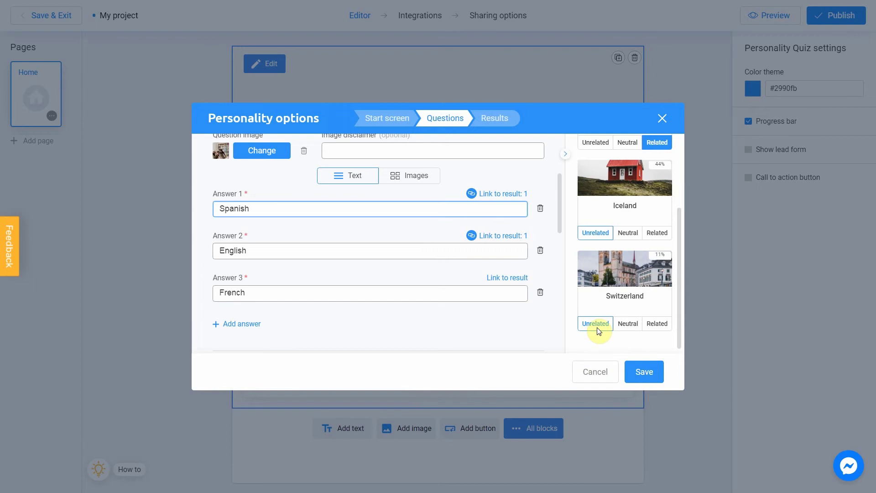
Step: Set the English answer's result links, making it neutral toward Iceland and Switzerland
{"action": "left_click", "coordinate": [513, 242]}
{"action": "left_click", "coordinate": [658, 235]}
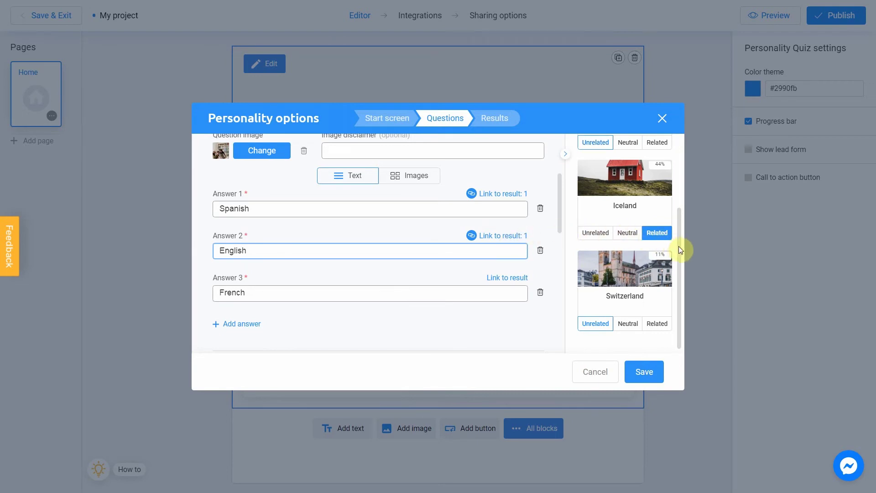
{"action": "left_click_drag", "start_coordinate": [678, 245], "coordinate": [681, 179]}
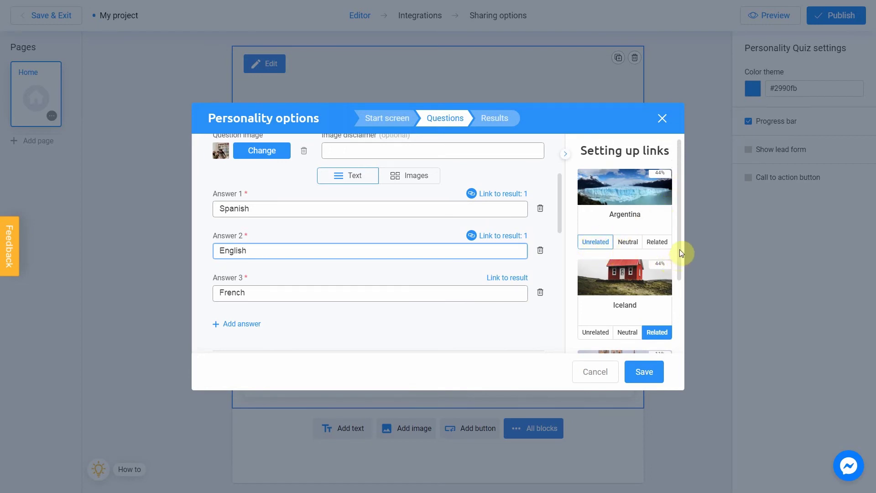
{"action": "left_click_drag", "start_coordinate": [679, 249], "coordinate": [681, 300]}
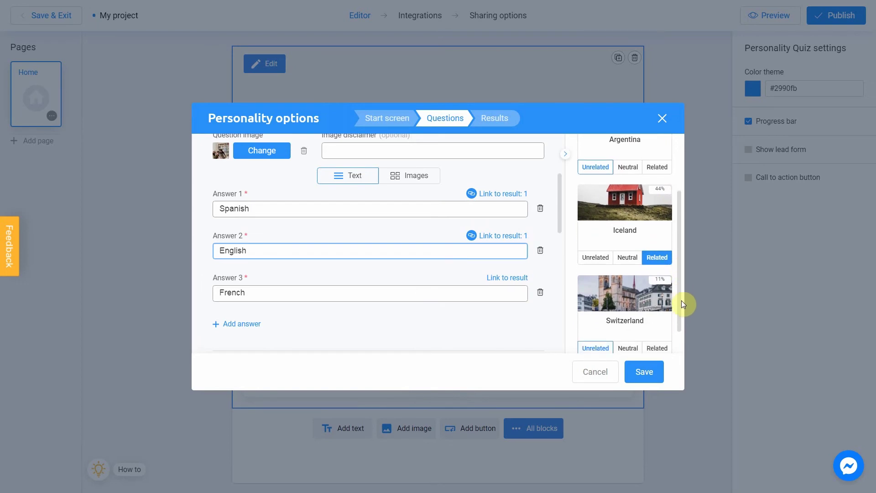
{"action": "left_click", "coordinate": [632, 261]}
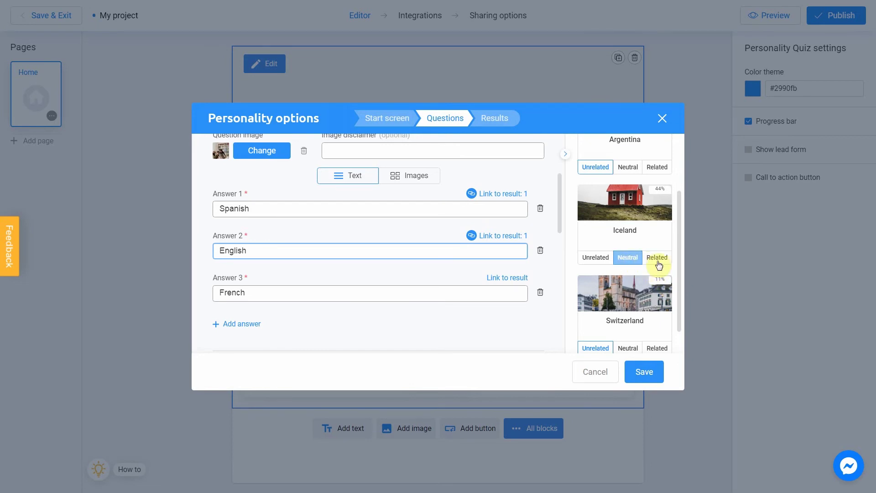
{"action": "left_click_drag", "start_coordinate": [681, 268], "coordinate": [680, 284]}
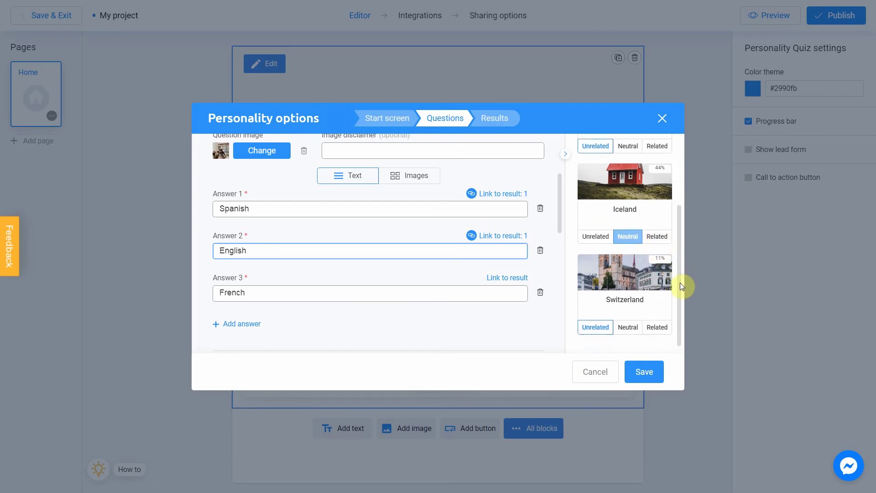
{"action": "left_click", "coordinate": [634, 324]}
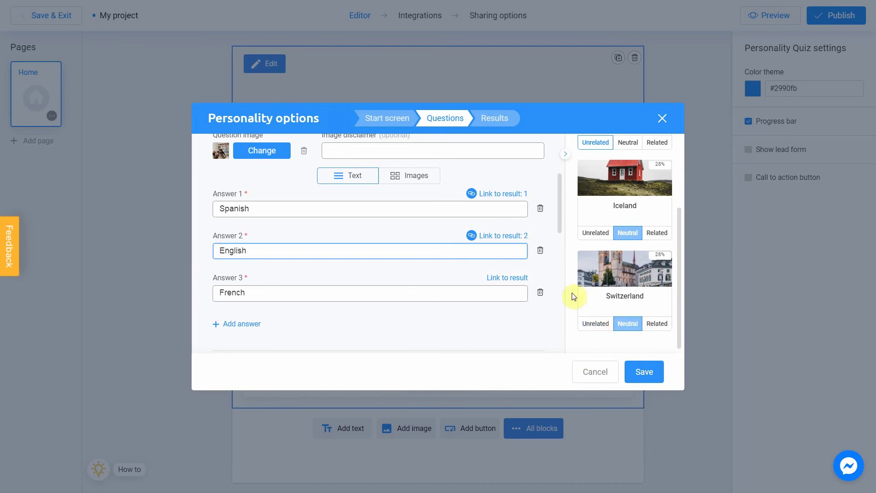
Step: Mark the French answer as Related to the Switzerland result
{"action": "left_click", "coordinate": [521, 280]}
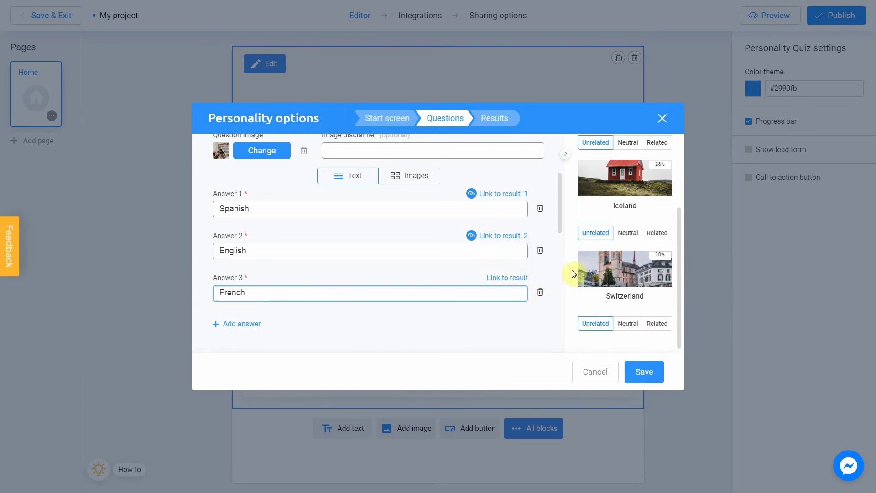
{"action": "left_click_drag", "start_coordinate": [680, 264], "coordinate": [678, 223]}
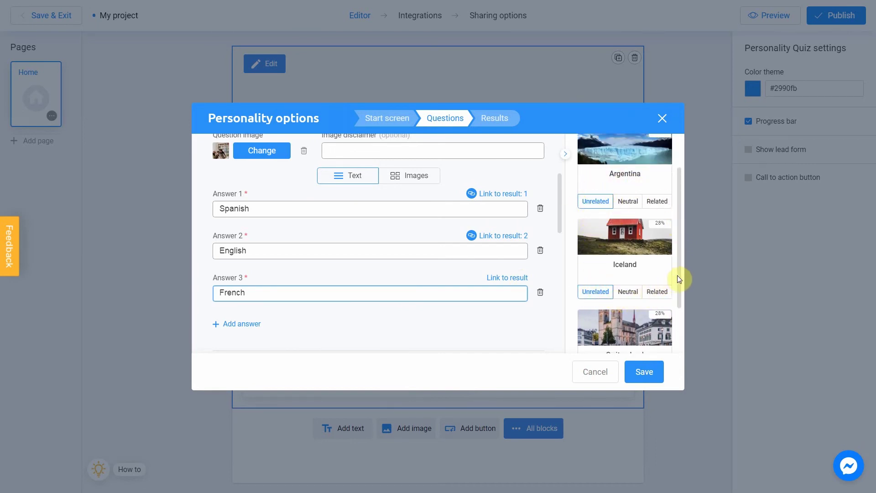
{"action": "left_click_drag", "start_coordinate": [679, 279], "coordinate": [683, 334]}
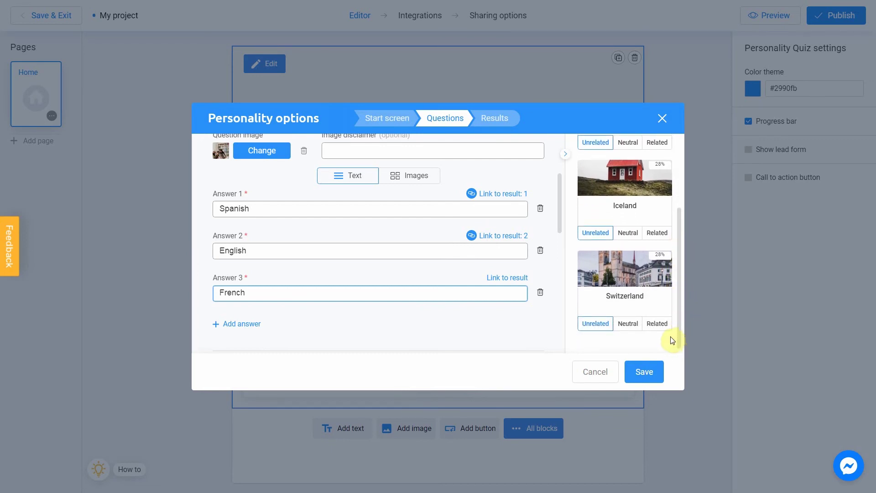
{"action": "left_click", "coordinate": [666, 328]}
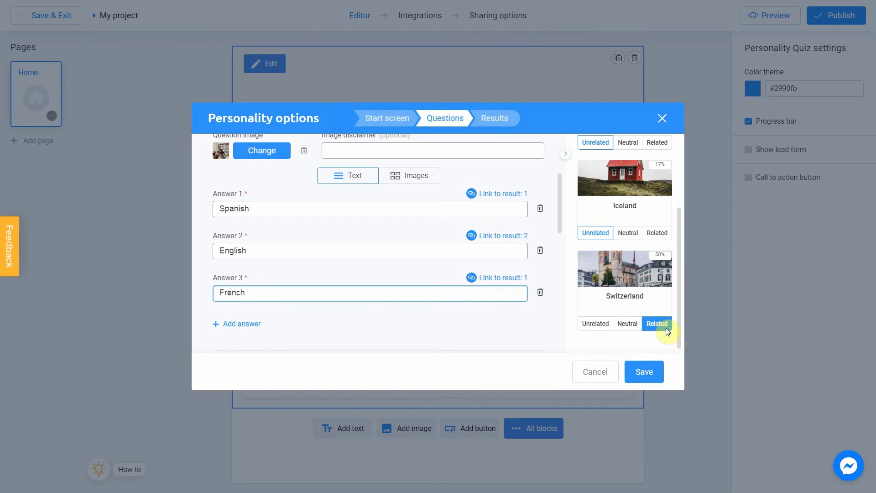
Step: Relate the quiet-time answer to Iceland and make it neutral toward Switzerland
{"action": "scroll", "coordinate": [541, 215], "scroll_direction": "down", "scroll_amount": 1}
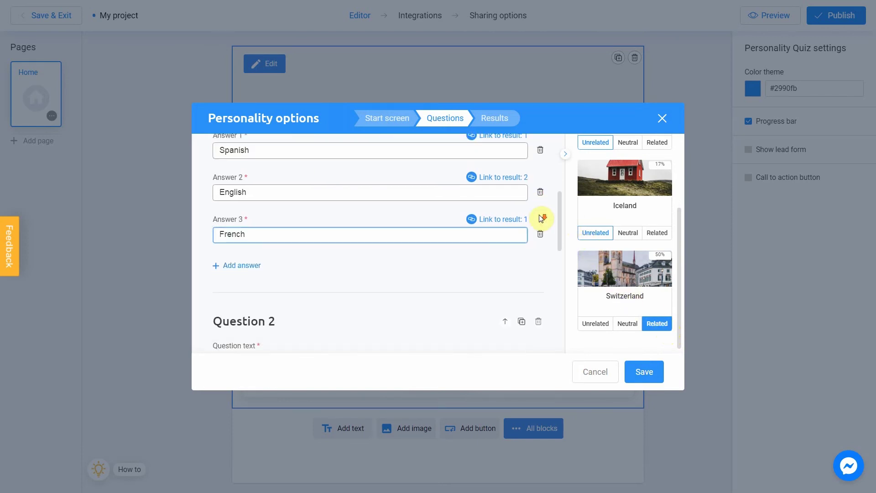
{"action": "scroll", "coordinate": [541, 218], "scroll_direction": "down", "scroll_amount": 2}
{"action": "scroll", "coordinate": [541, 219], "scroll_direction": "down", "scroll_amount": 1}
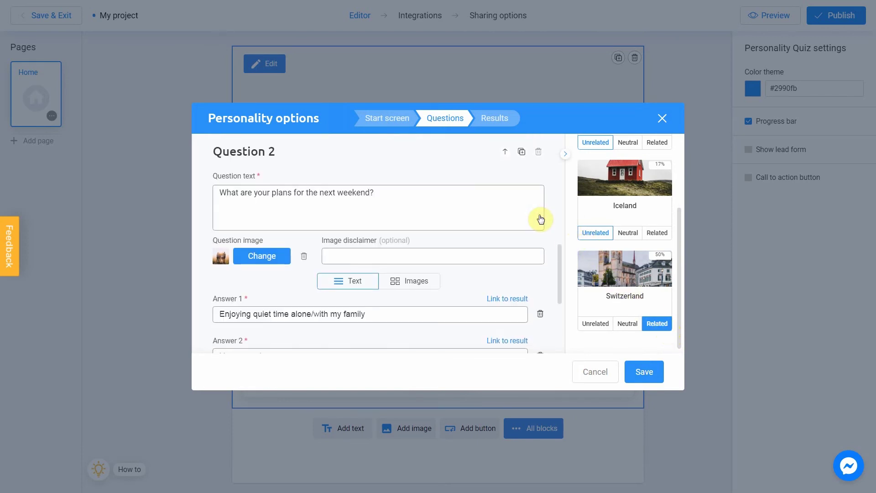
{"action": "scroll", "coordinate": [541, 219], "scroll_direction": "down", "scroll_amount": 1}
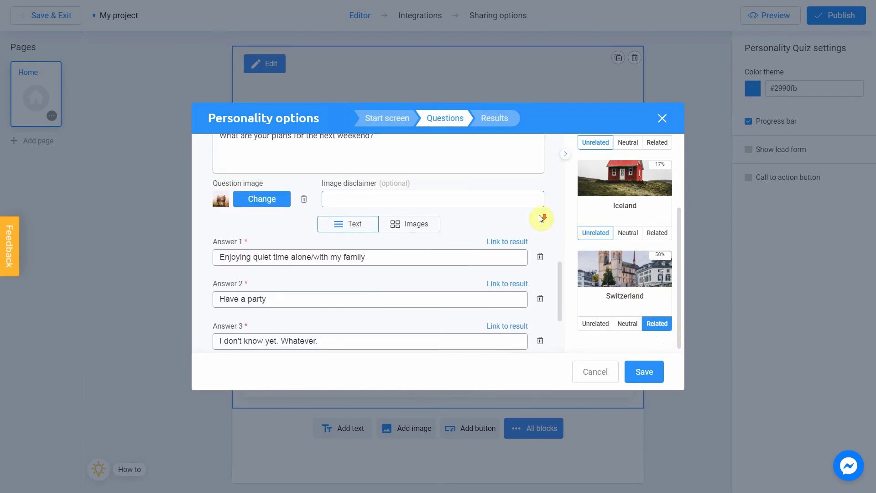
{"action": "left_click", "coordinate": [520, 245]}
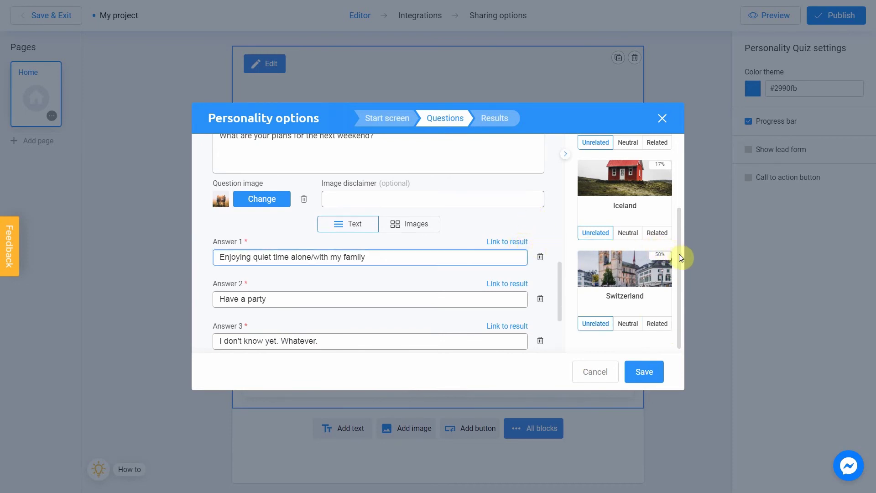
{"action": "left_click_drag", "start_coordinate": [680, 253], "coordinate": [686, 221]}
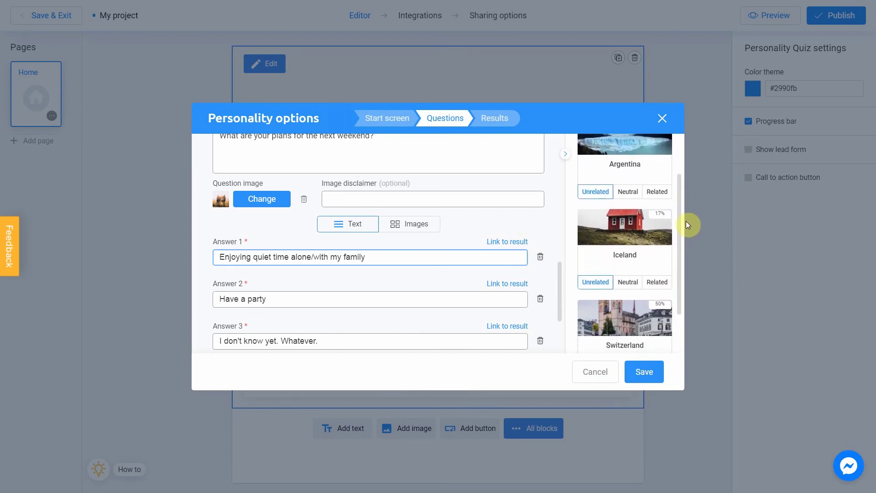
{"action": "left_click", "coordinate": [657, 282]}
{"action": "left_click_drag", "start_coordinate": [678, 264], "coordinate": [680, 298]}
{"action": "left_click", "coordinate": [630, 323]}
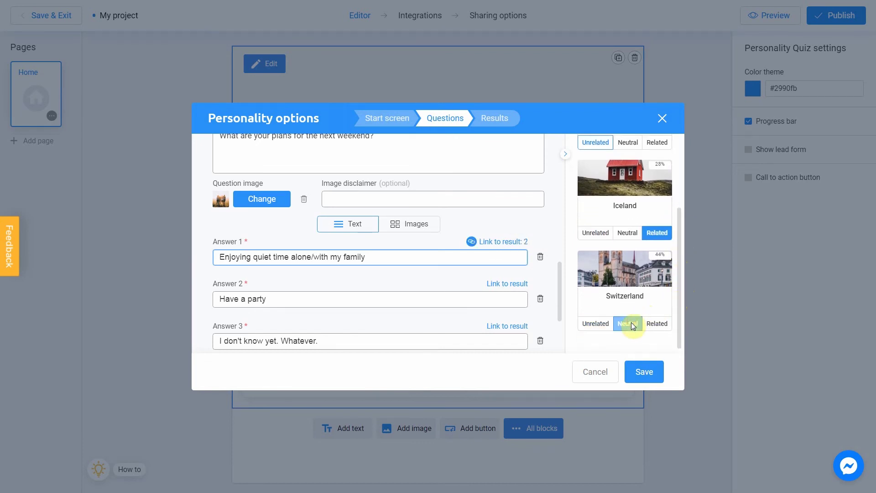
{"action": "left_click_drag", "start_coordinate": [680, 301], "coordinate": [681, 245]}
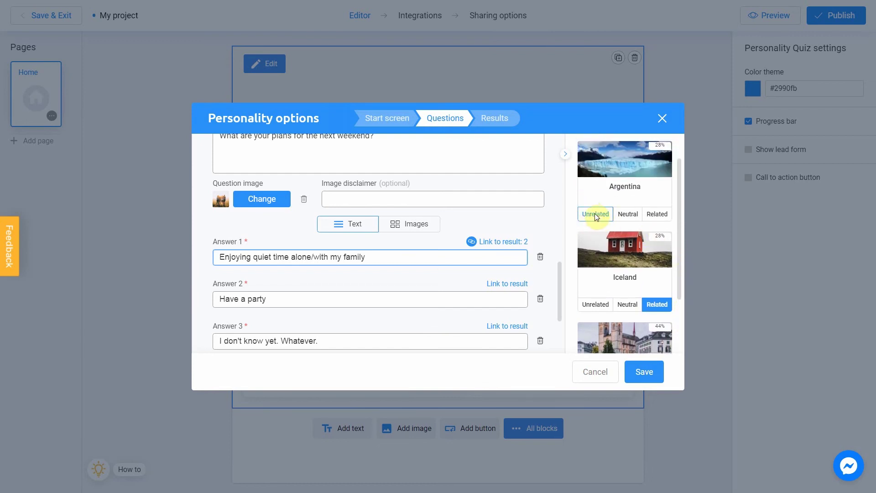
Step: Relate the 'Have a party' answer to Argentina, neutral toward Switzerland
{"action": "left_click", "coordinate": [520, 286]}
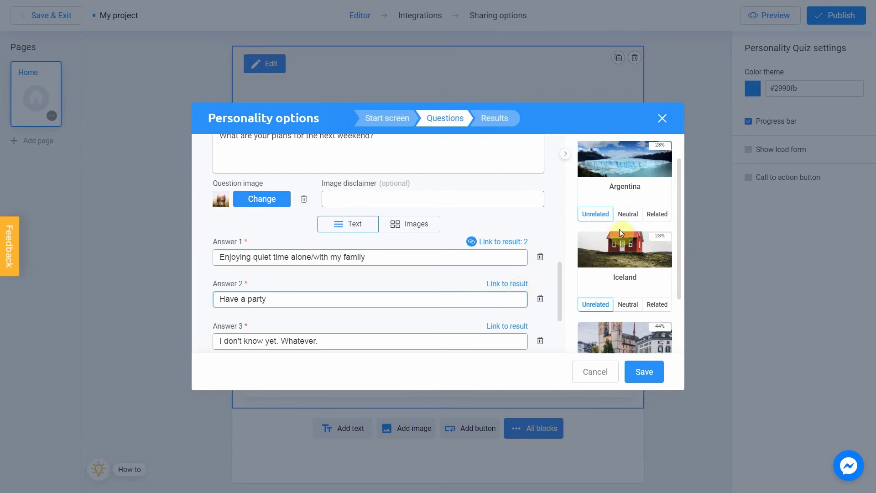
{"action": "left_click", "coordinate": [663, 215]}
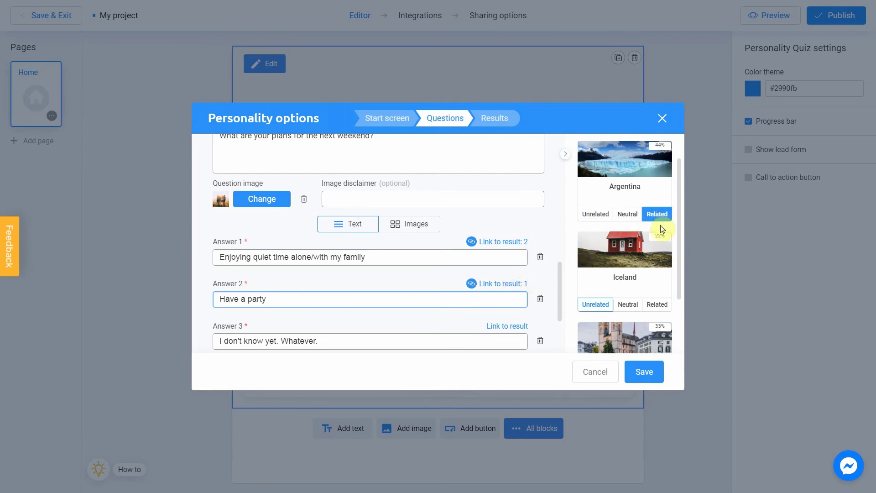
{"action": "scroll", "coordinate": [673, 271], "scroll_direction": "down", "scroll_amount": 2}
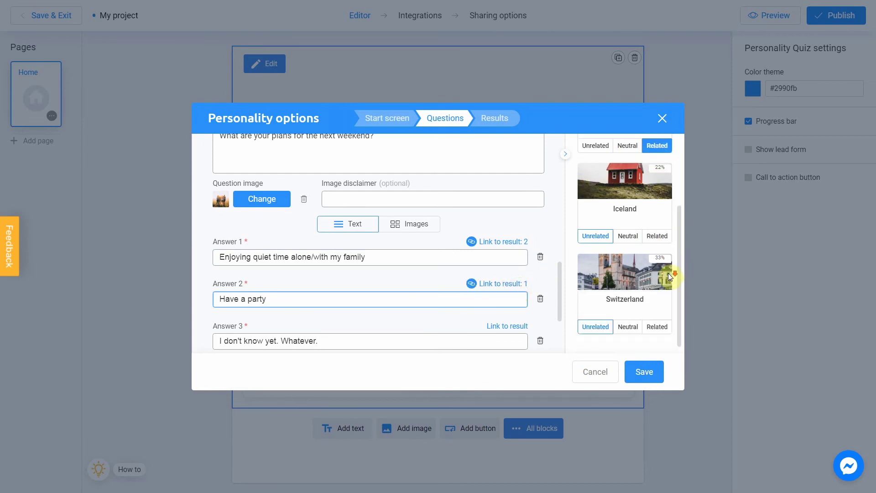
{"action": "left_click", "coordinate": [632, 324]}
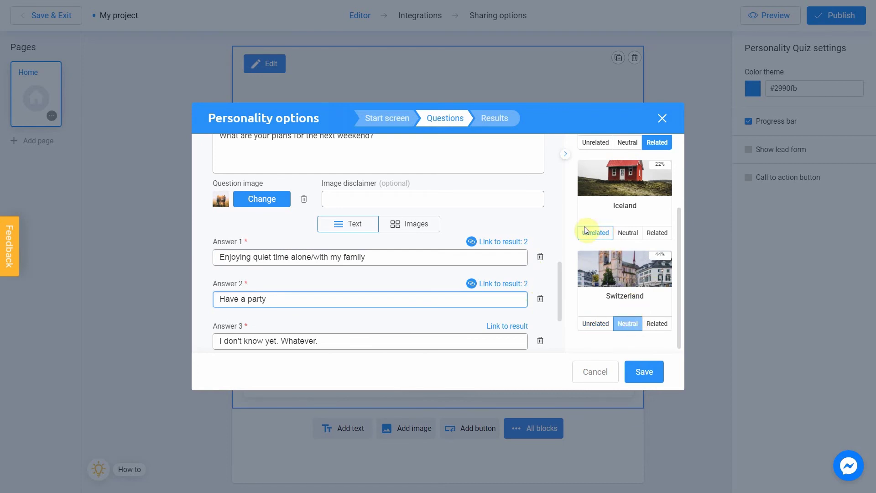
Step: Make the undecided answer neutral toward Argentina, Iceland and Switzerland
{"action": "left_click", "coordinate": [519, 340]}
{"action": "scroll", "coordinate": [681, 247], "scroll_direction": "up", "scroll_amount": 1}
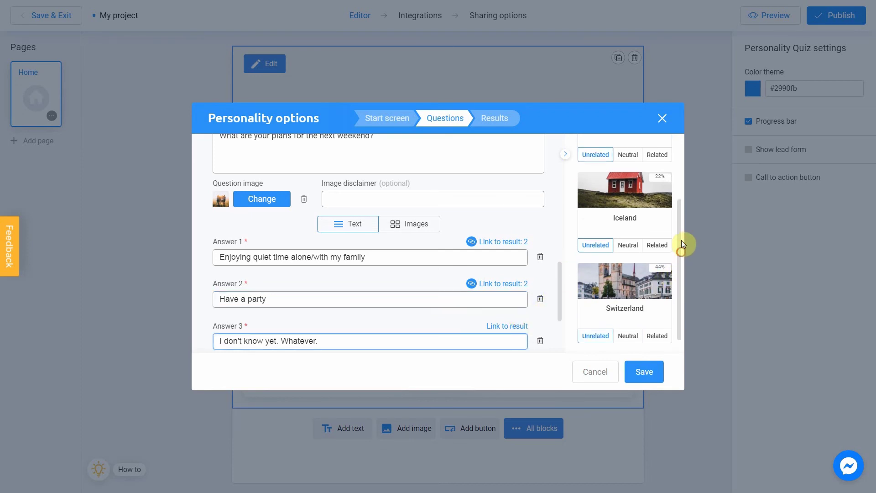
{"action": "left_click", "coordinate": [633, 167]}
{"action": "left_click", "coordinate": [636, 259]}
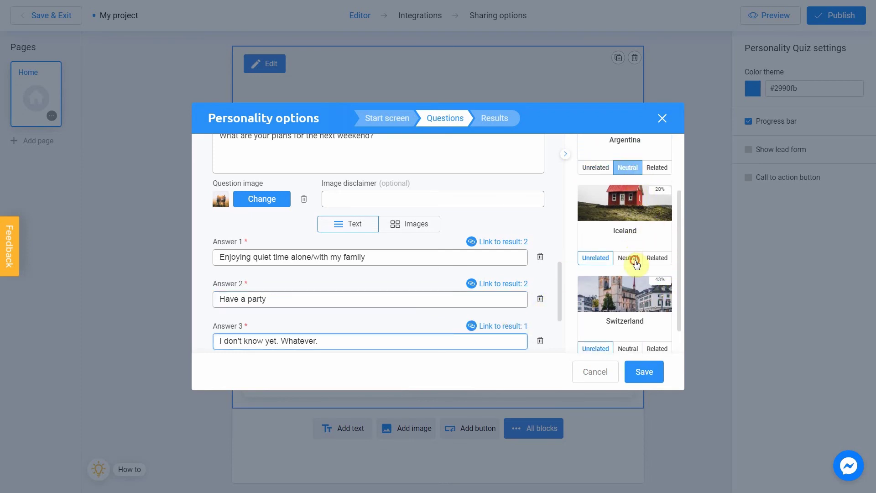
{"action": "left_click", "coordinate": [628, 349]}
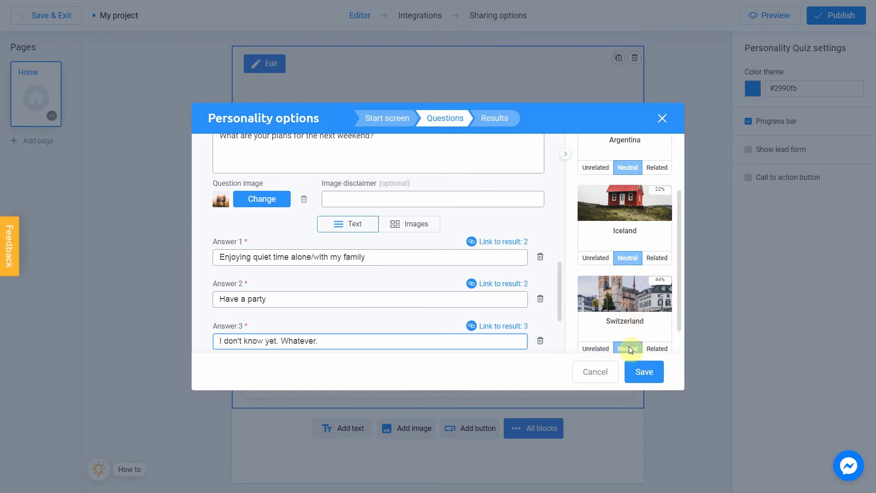
Step: Save the links, preview the quiz answering Spanish, then switch to the mobile layout
{"action": "left_click", "coordinate": [643, 378]}
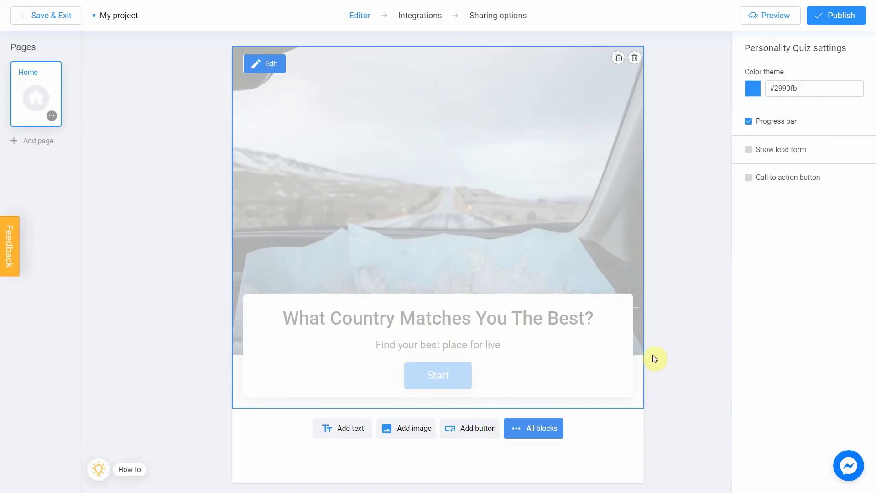
{"action": "left_click", "coordinate": [766, 15]}
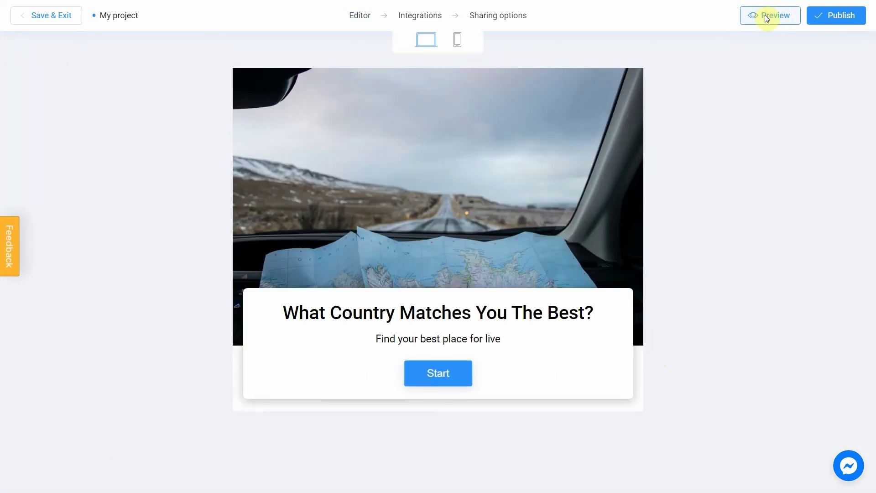
{"action": "left_click", "coordinate": [445, 379]}
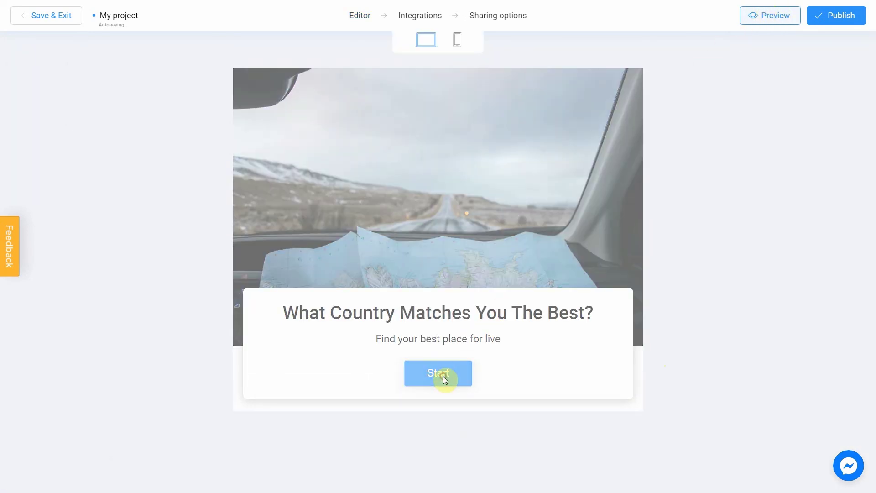
{"action": "left_click", "coordinate": [449, 356]}
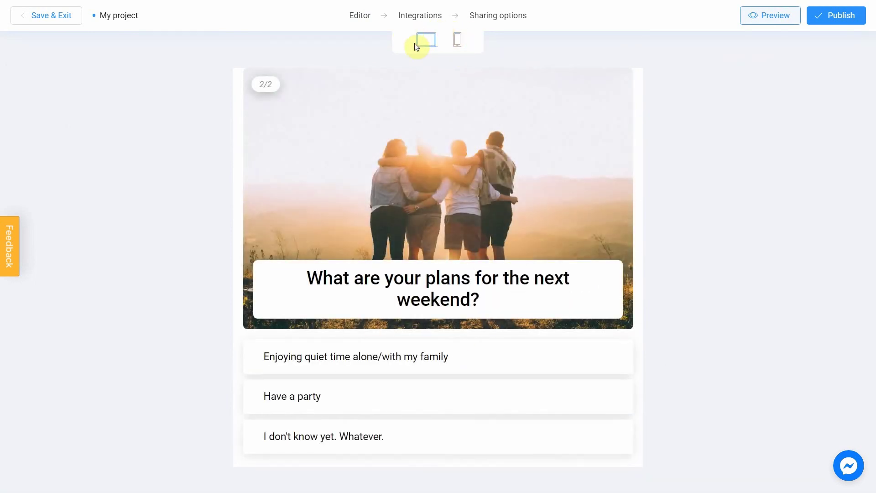
{"action": "left_click", "coordinate": [458, 41]}
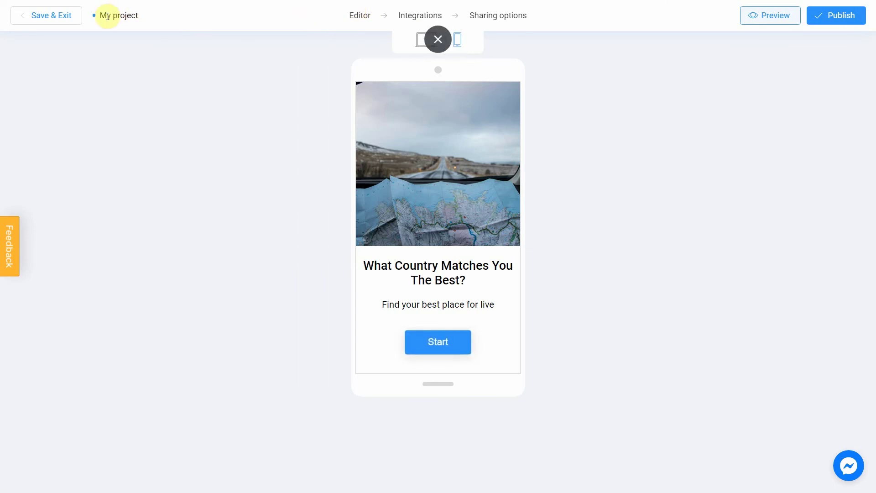
Step: Rename the project to 'Personality Quiz' and publish it
{"action": "left_click", "coordinate": [133, 15]}
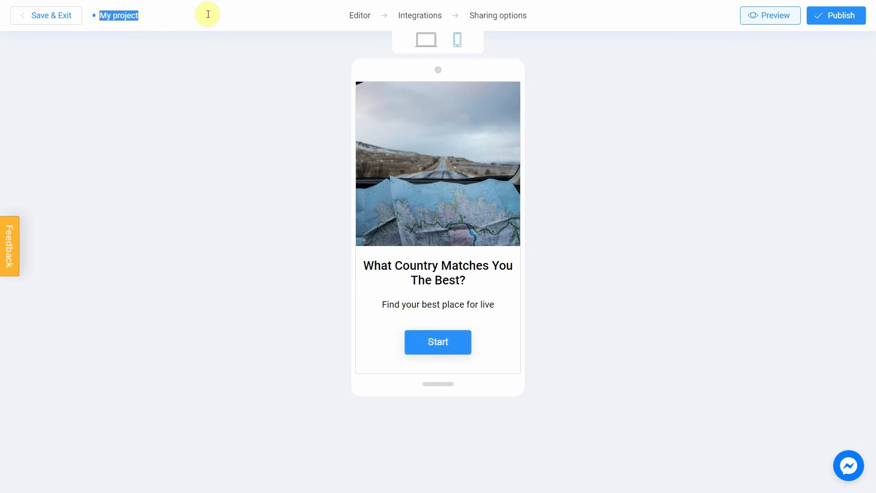
{"action": "type", "text": "Persona"}
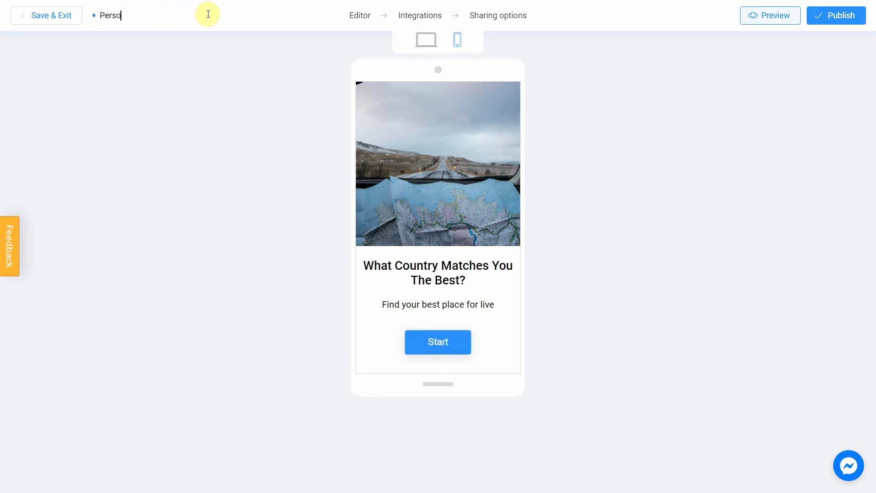
{"action": "type", "text": "lity Quiz"}
{"action": "left_click", "coordinate": [844, 21]}
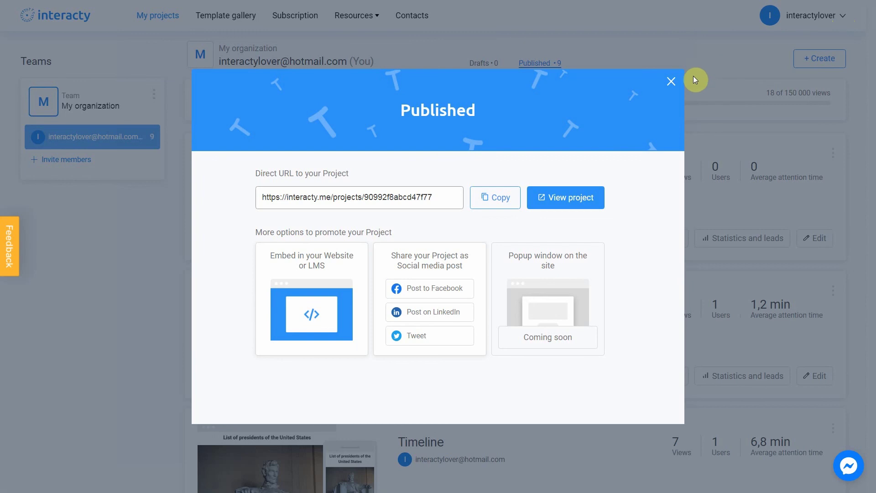
Step: Copy the quiz's direct link and open the published page
{"action": "left_click", "coordinate": [485, 197]}
{"action": "left_click", "coordinate": [454, 199]}
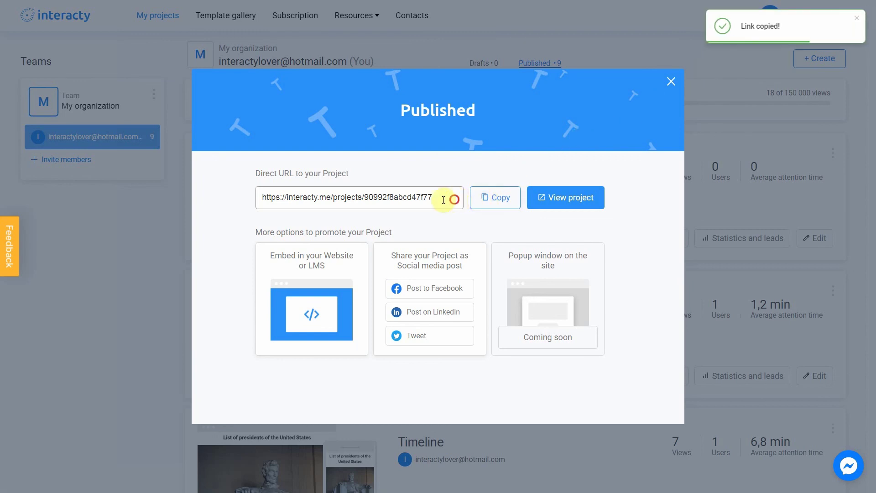
{"action": "left_click_drag", "start_coordinate": [443, 199], "coordinate": [238, 201]}
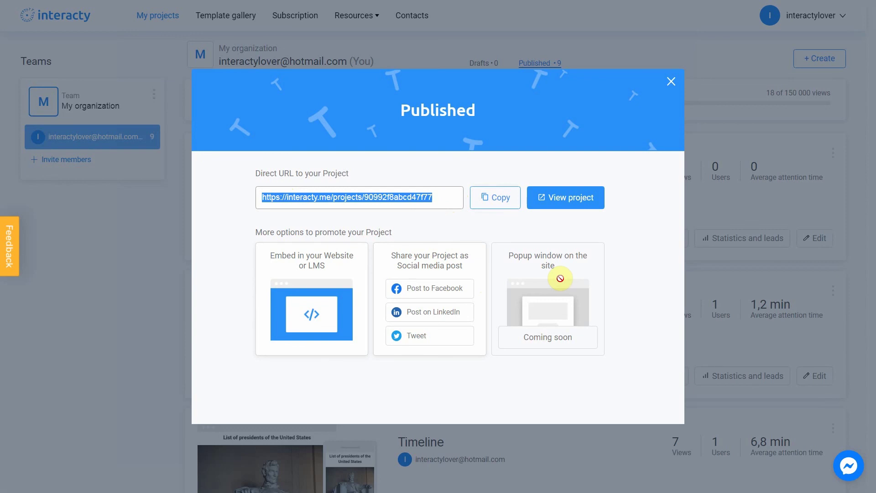
{"action": "left_click", "coordinate": [575, 206]}
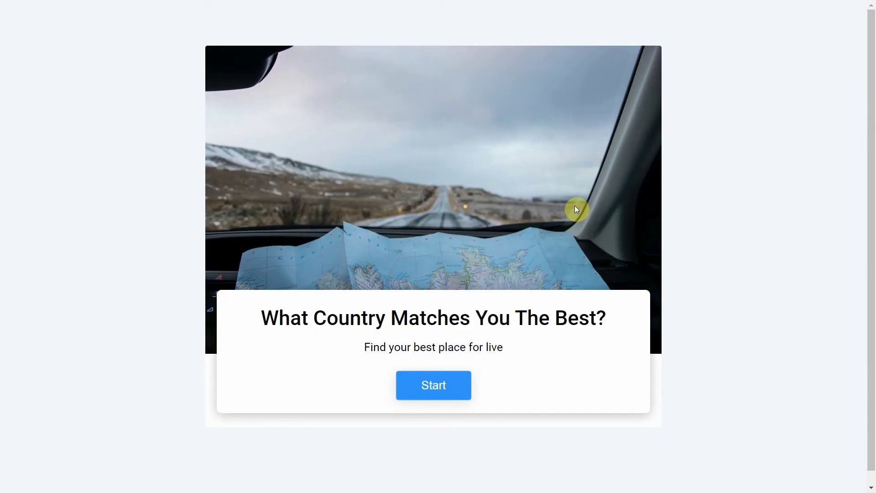
Step: Play the live quiz answering English and the quiet-time option to reach Iceland
{"action": "left_click", "coordinate": [469, 383]}
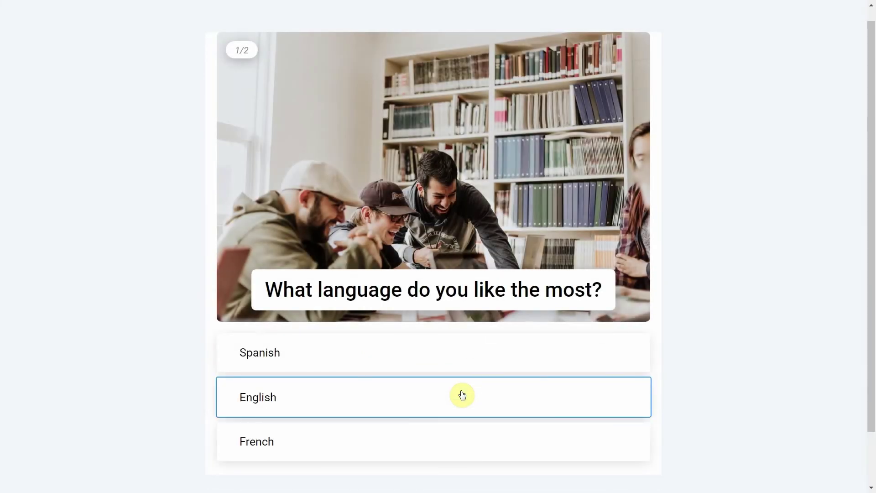
{"action": "left_click", "coordinate": [461, 395]}
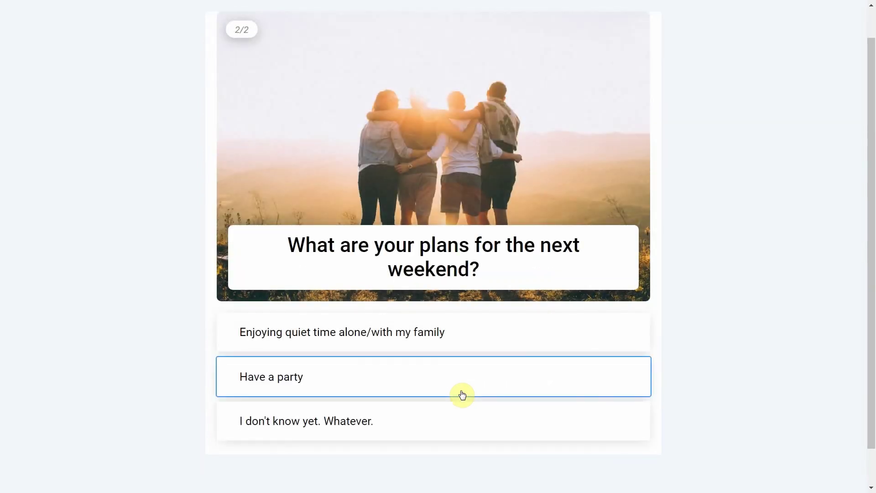
{"action": "left_click", "coordinate": [483, 340]}
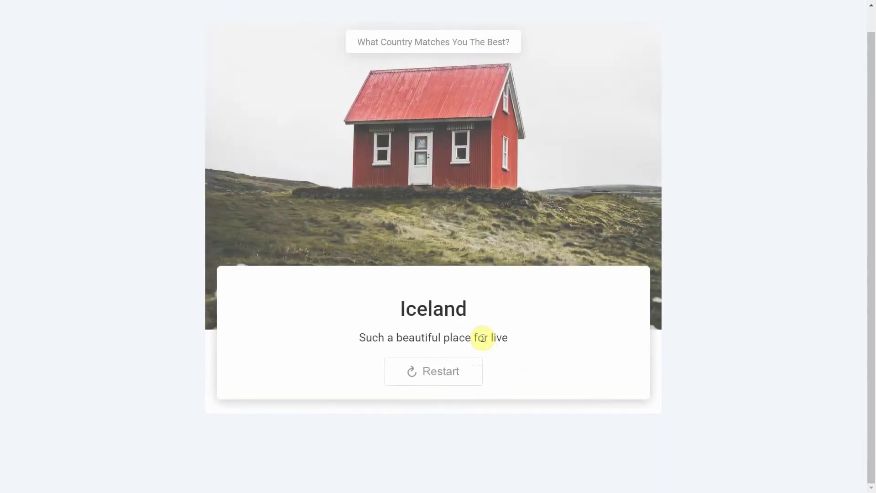